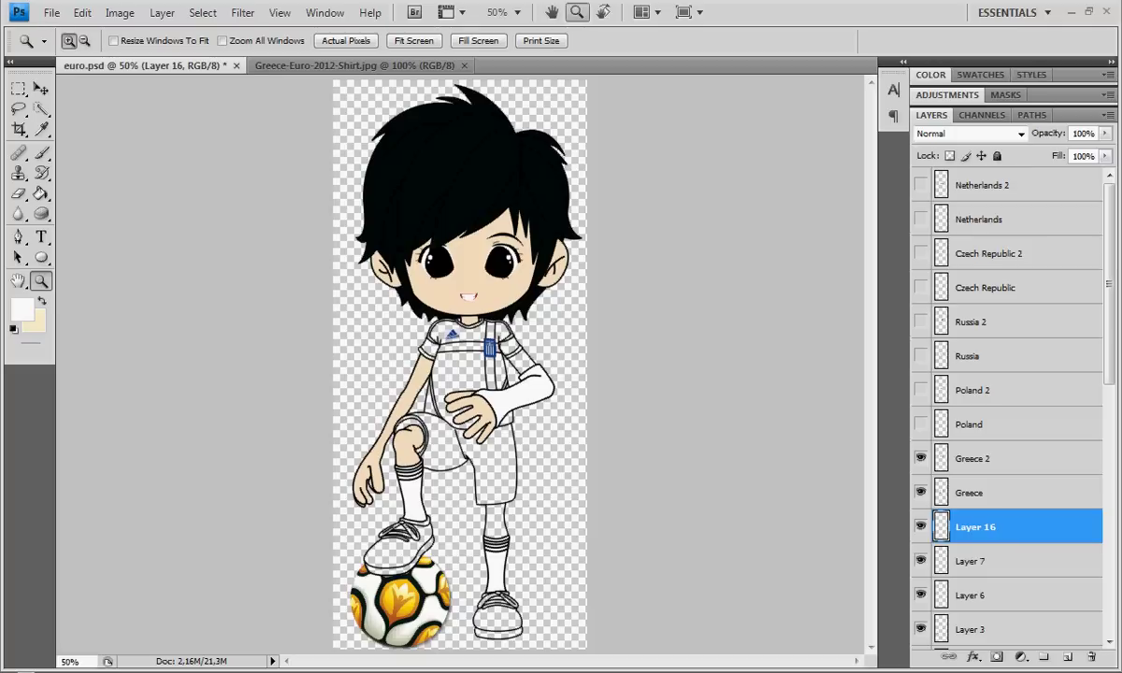
- Zoom to 300% on the shirt and paint a short dark stroke on the left sleeve seam
{"action": "left_click", "coordinate": [478, 340]}
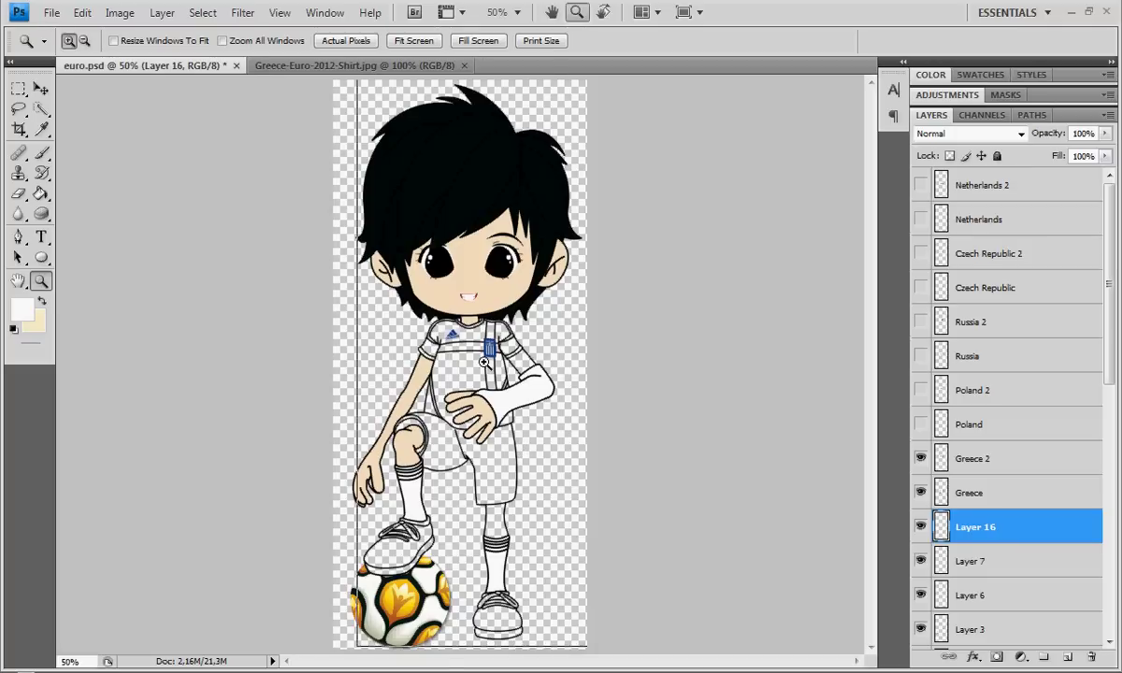
{"action": "left_click", "coordinate": [479, 340]}
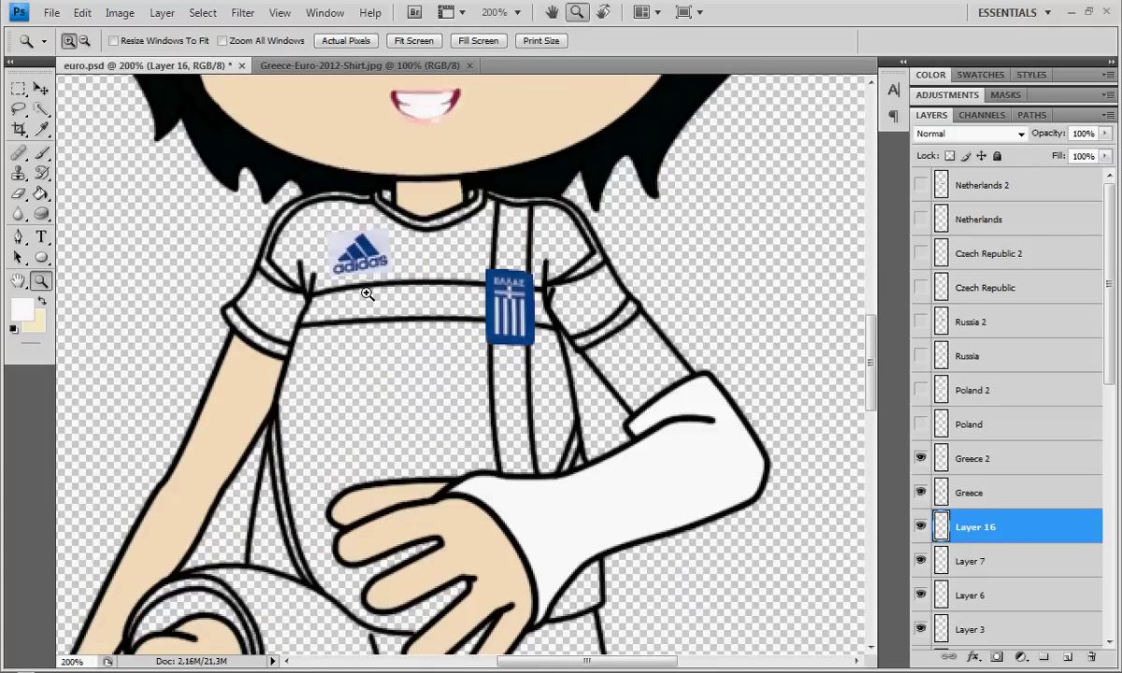
{"action": "left_click", "coordinate": [42, 152]}
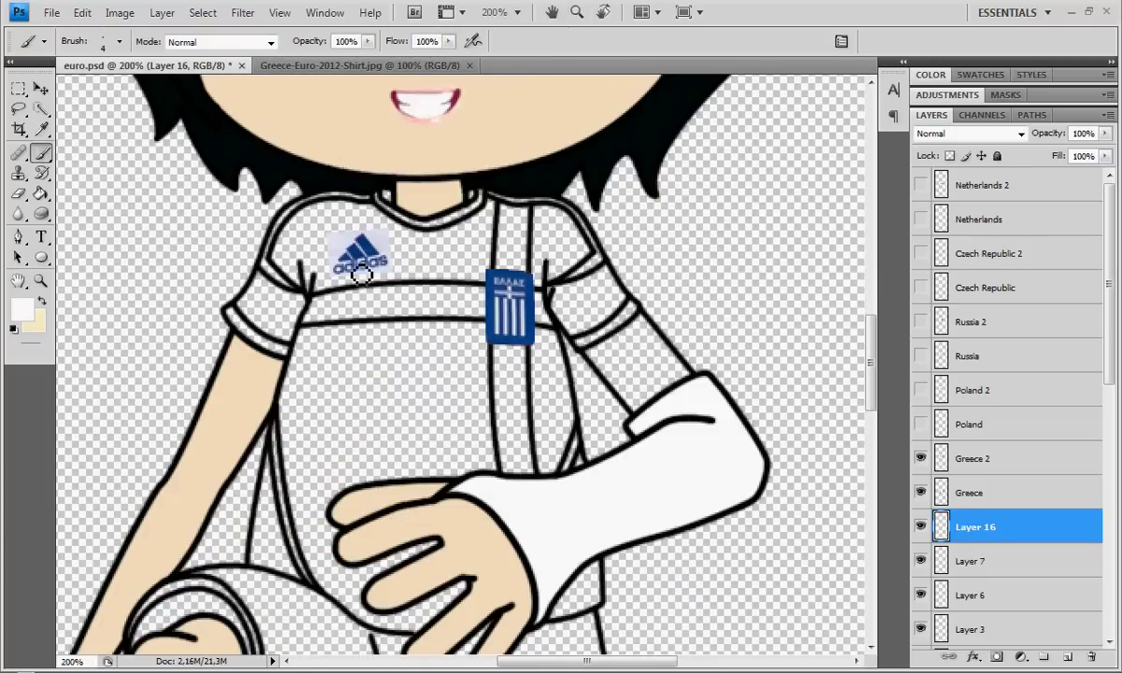
{"action": "scroll", "coordinate": [872, 397], "scroll_direction": "up", "scroll_amount": 2}
{"action": "scroll", "coordinate": [871, 397], "scroll_direction": "up", "scroll_amount": 3}
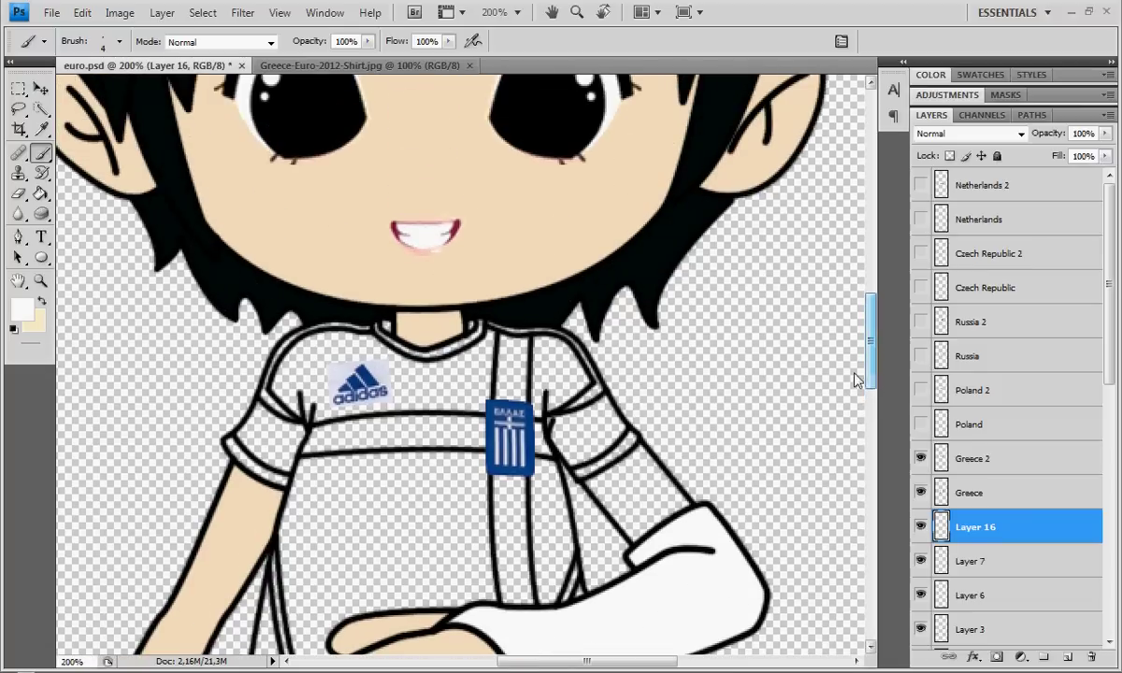
{"action": "left_click", "coordinate": [41, 281]}
{"action": "left_click", "coordinate": [340, 445]}
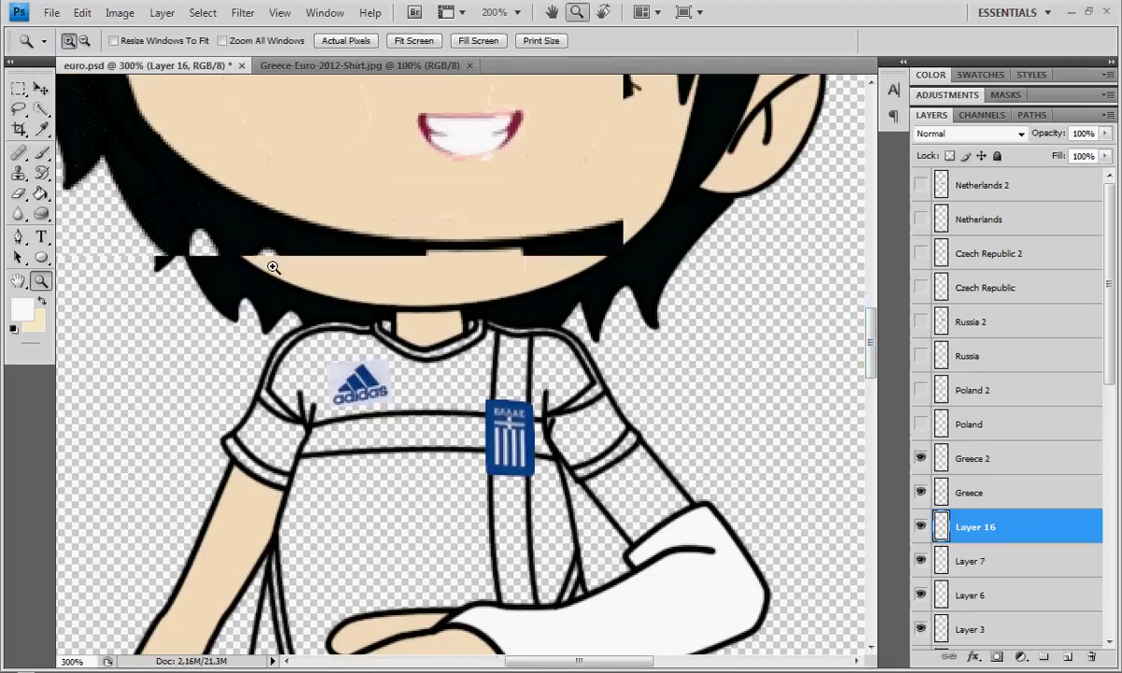
{"action": "left_click", "coordinate": [43, 153]}
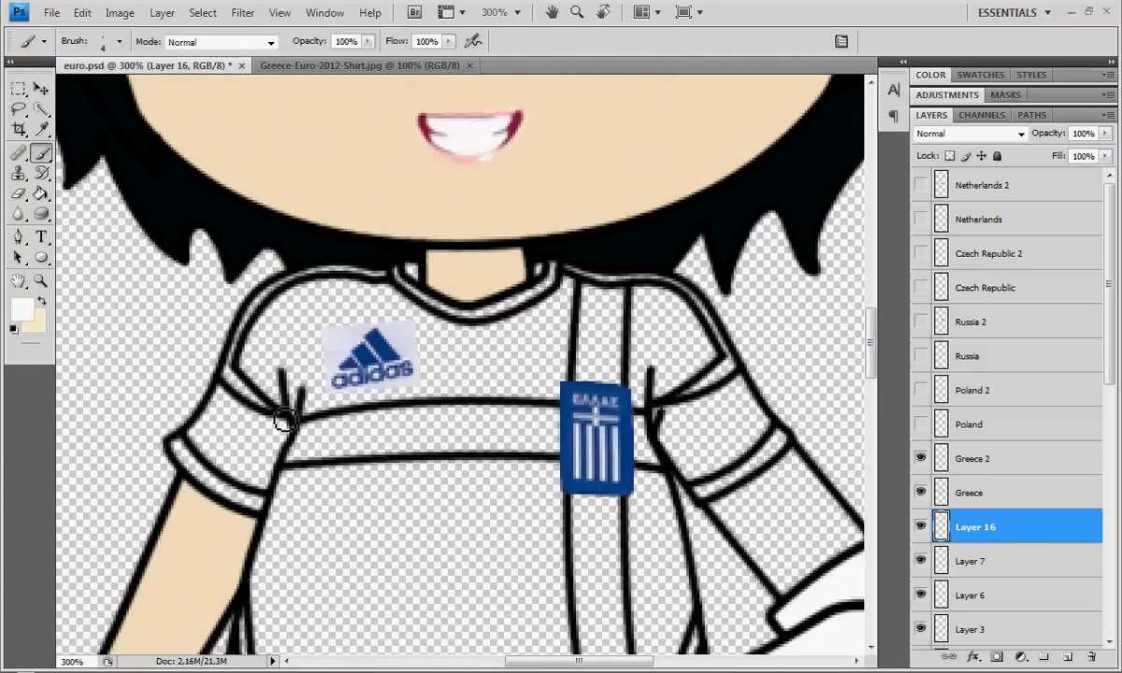
{"action": "left_click_drag", "start_coordinate": [275, 416], "coordinate": [245, 376]}
- Give Layer 16 a Satin effect with 1 px distance, then extend the dark sleeve-seam stroke
{"action": "right_click", "coordinate": [1019, 529]}
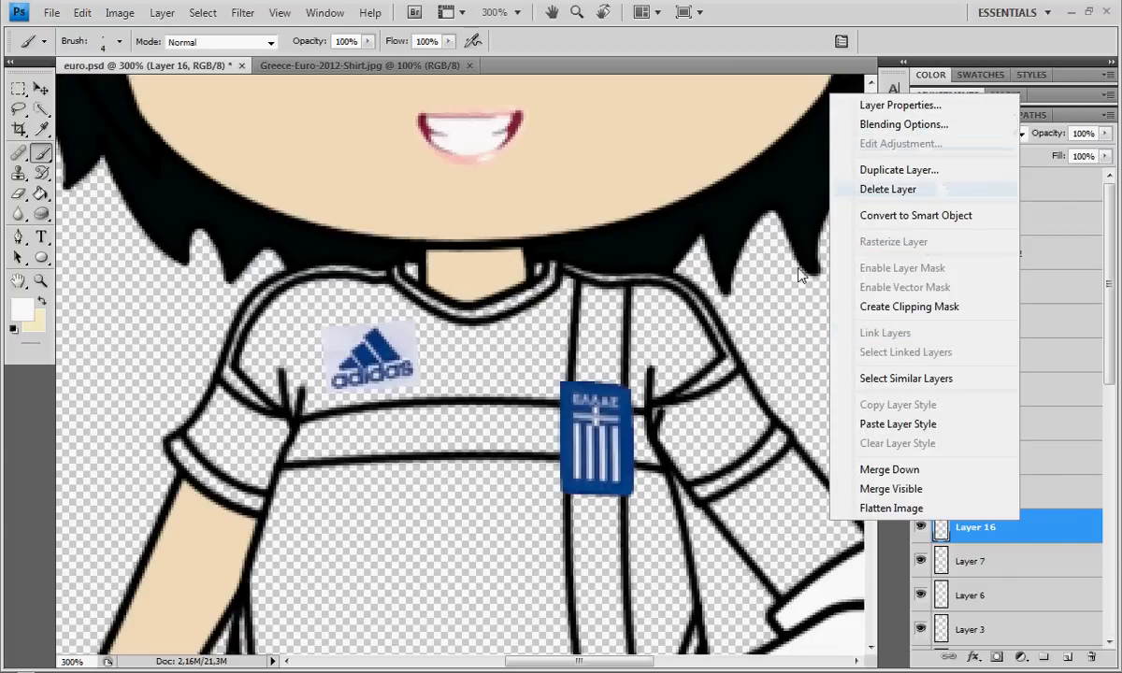
{"action": "left_click", "coordinate": [903, 125]}
{"action": "left_click", "coordinate": [667, 331]}
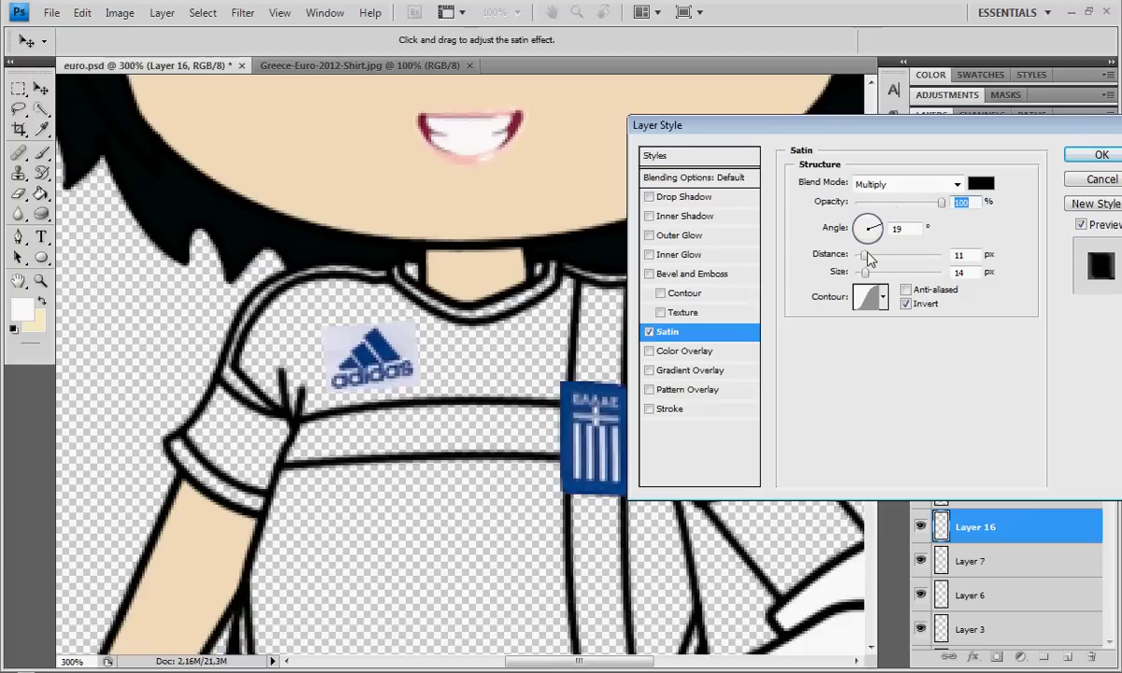
{"action": "left_click", "coordinate": [853, 256]}
{"action": "left_click", "coordinate": [1092, 156]}
{"action": "left_click_drag", "start_coordinate": [278, 416], "coordinate": [223, 370]}
- Move Layer 16 below Layer 1 and brush the left shoulder seam up to the collar
{"action": "scroll", "coordinate": [1000, 468], "scroll_direction": "down", "scroll_amount": 2}
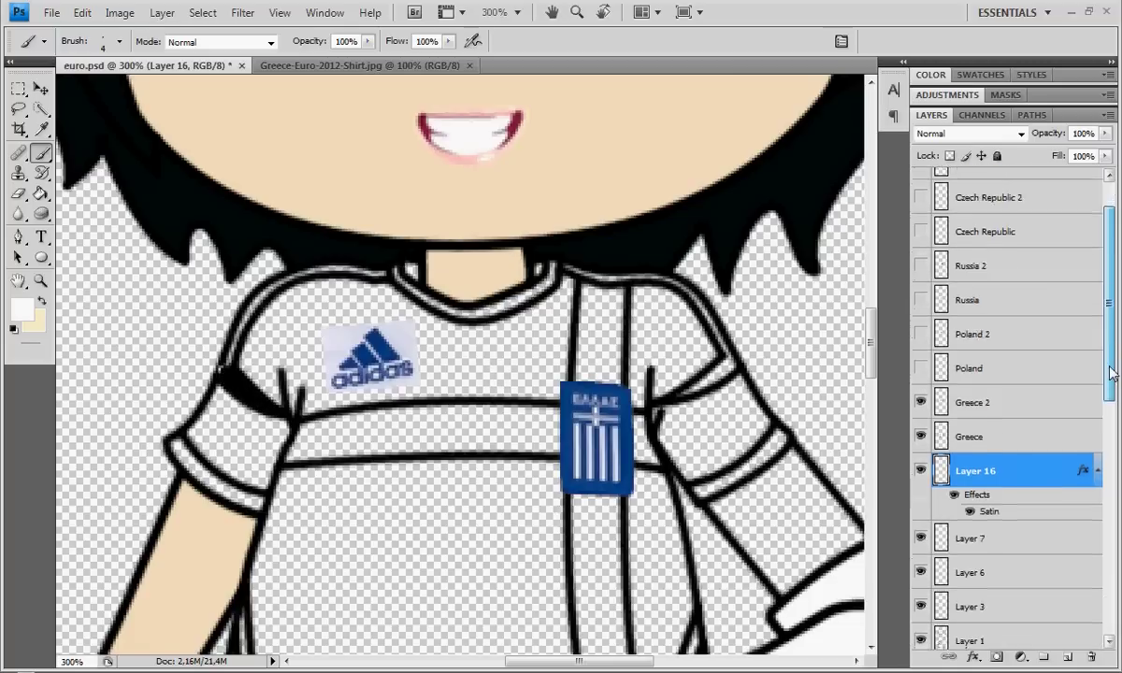
{"action": "scroll", "coordinate": [1014, 412], "scroll_direction": "down", "scroll_amount": 2}
{"action": "left_click_drag", "start_coordinate": [1019, 386], "coordinate": [1019, 564]}
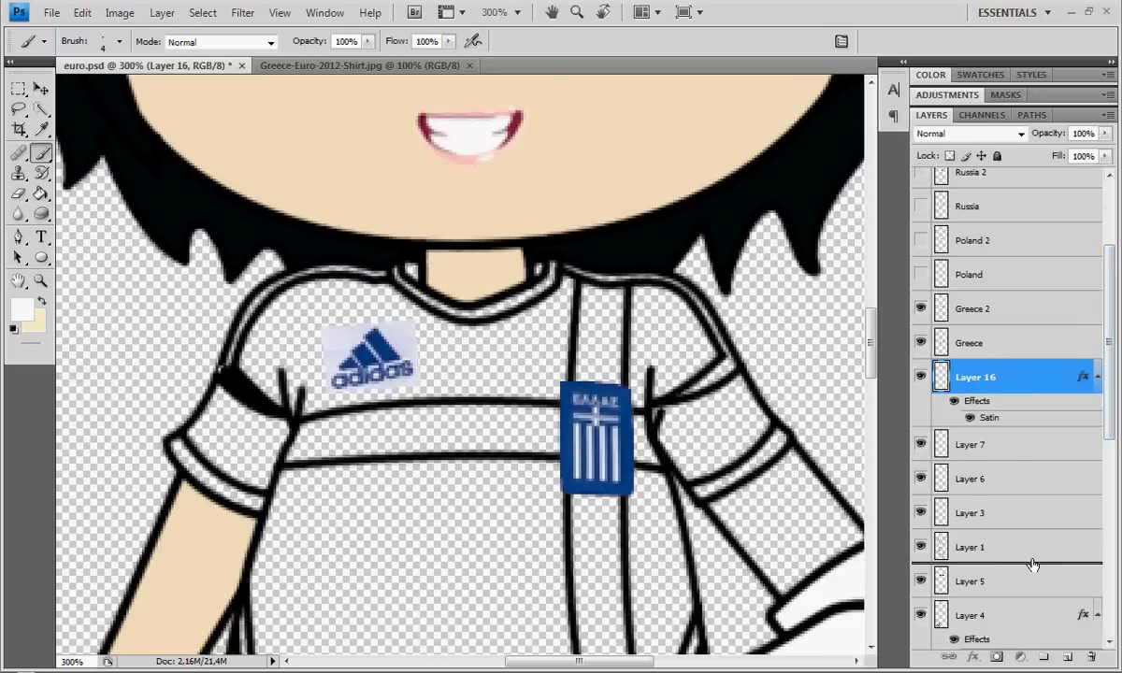
{"action": "mouse_move", "coordinate": [237, 375]}
{"action": "left_mouse_down"}
{"action": "mouse_move", "coordinate": [245, 393]}
{"action": "mouse_move", "coordinate": [245, 338]}
{"action": "mouse_move", "coordinate": [258, 321]}
{"action": "mouse_move", "coordinate": [242, 336]}
{"action": "mouse_move", "coordinate": [285, 283]}
{"action": "mouse_move", "coordinate": [324, 269]}
{"action": "mouse_move", "coordinate": [389, 279]}
{"action": "left_mouse_up"}
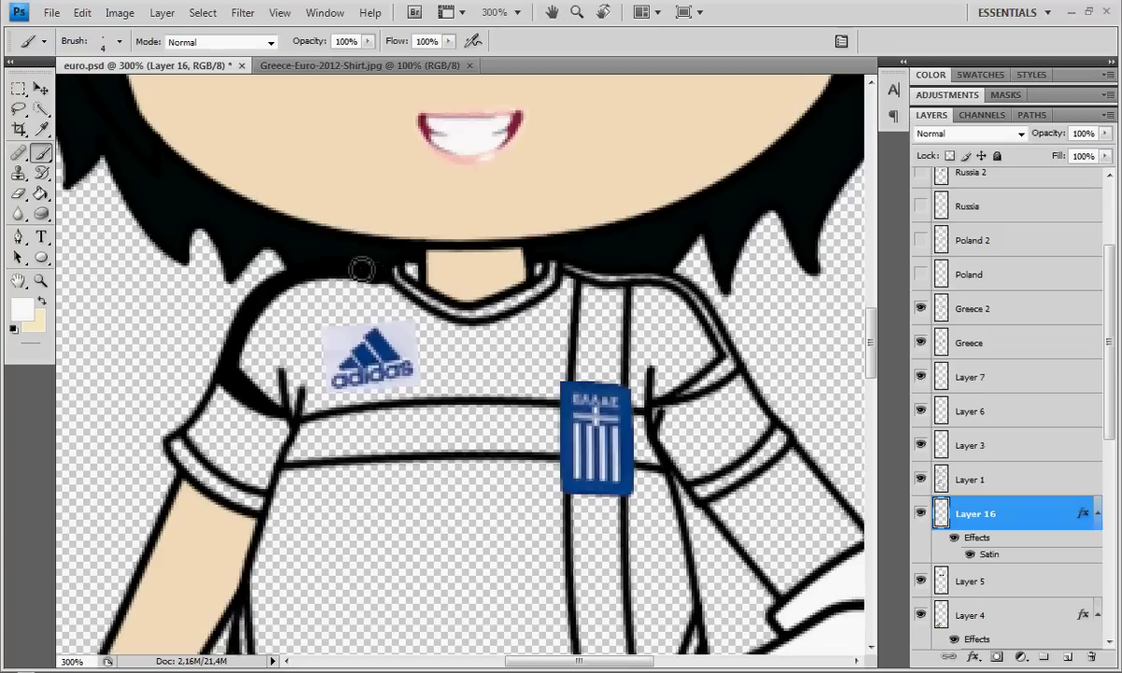
- Check the Greece shirt photo, then paint thick outlines along the collar and right shoulder seam
{"action": "left_click", "coordinate": [358, 66]}
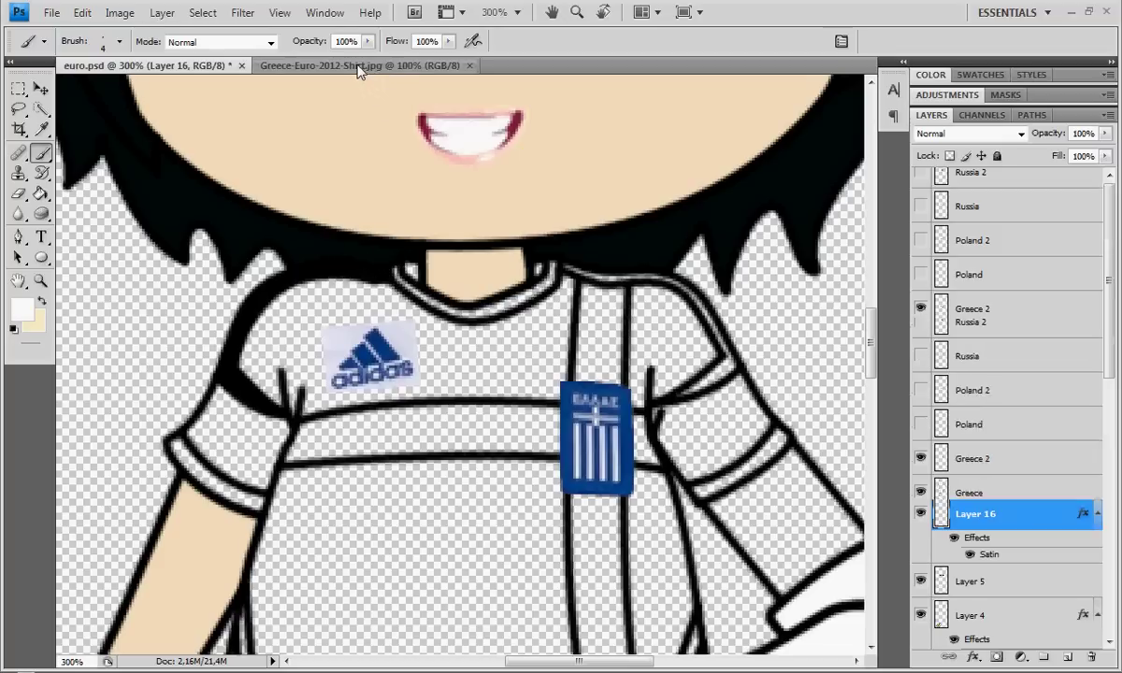
{"action": "left_click", "coordinate": [180, 61]}
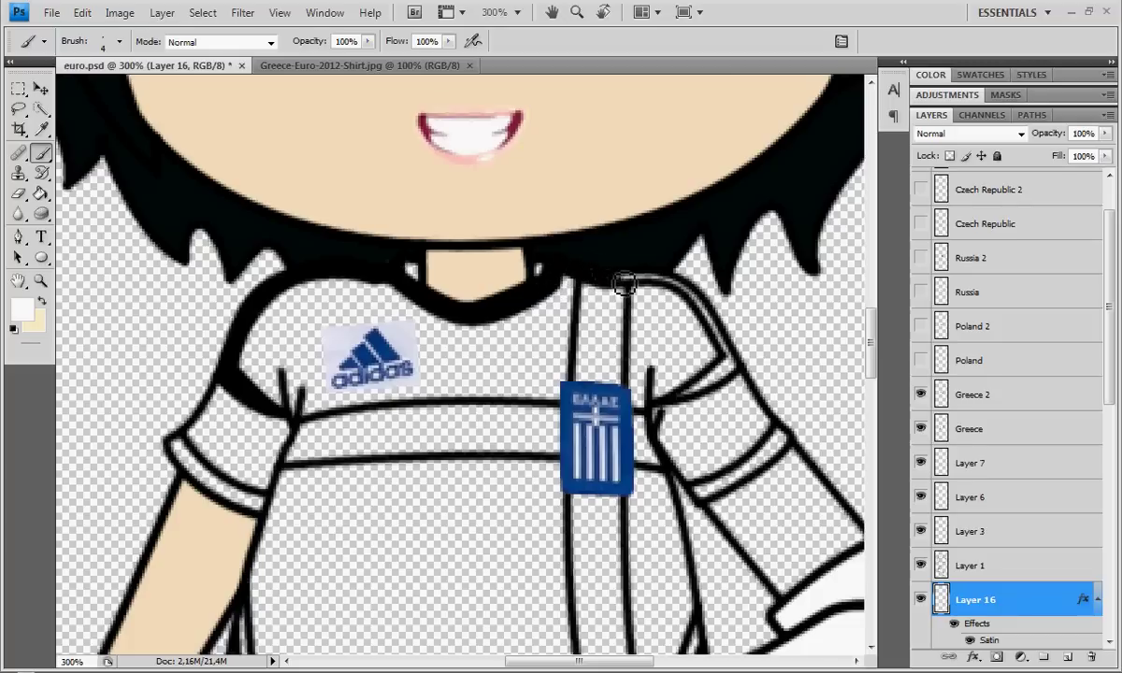
{"action": "mouse_move", "coordinate": [612, 288]}
{"action": "left_mouse_down"}
{"action": "mouse_move", "coordinate": [659, 286]}
{"action": "mouse_move", "coordinate": [704, 310]}
{"action": "mouse_move", "coordinate": [726, 347]}
{"action": "left_mouse_up"}
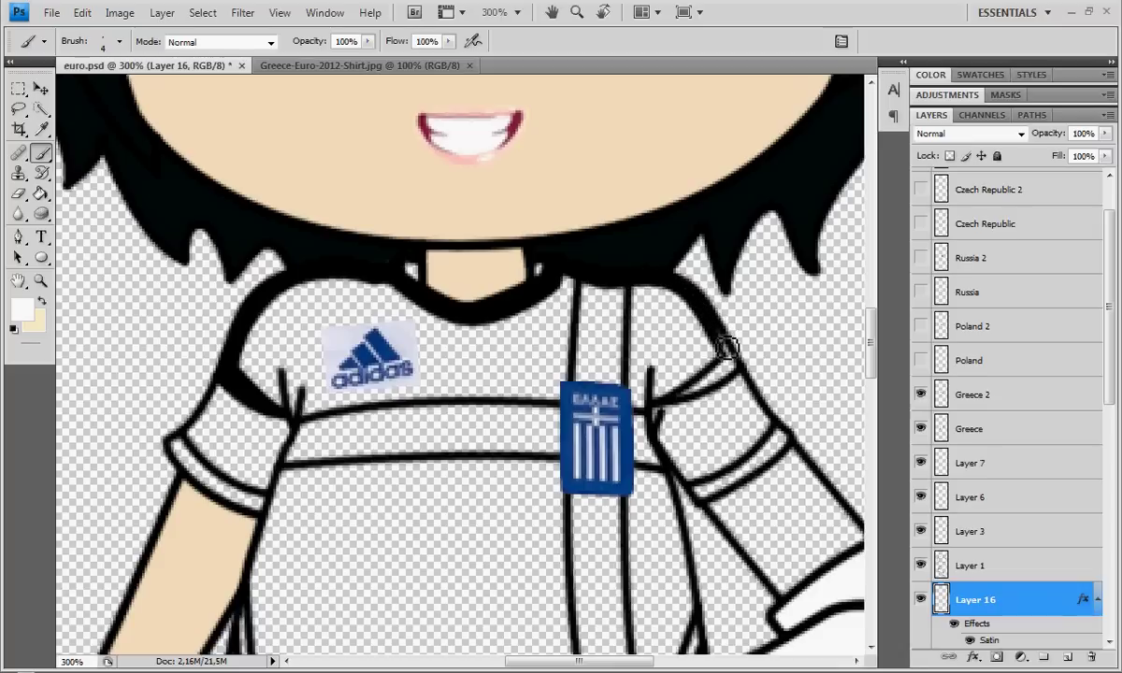
{"action": "mouse_move", "coordinate": [727, 347]}
{"action": "left_mouse_down"}
{"action": "mouse_move", "coordinate": [730, 372]}
{"action": "mouse_move", "coordinate": [739, 368]}
{"action": "mouse_move", "coordinate": [695, 396]}
{"action": "mouse_move", "coordinate": [721, 379]}
{"action": "left_mouse_up"}
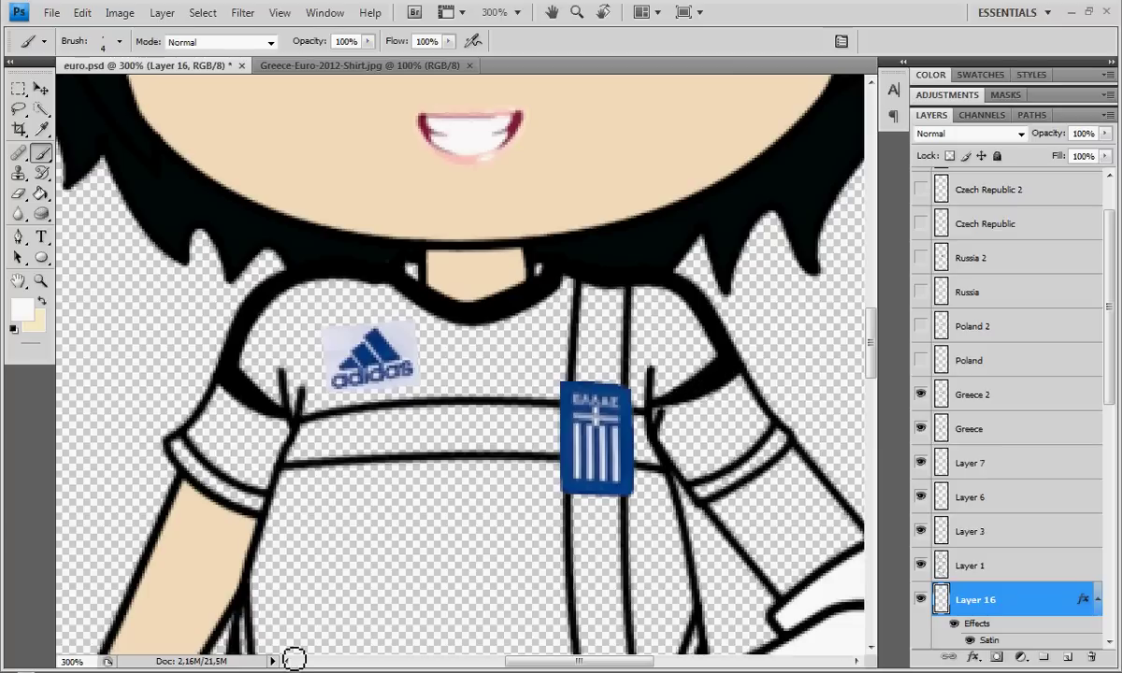
- Paint thick dark bands across the left and right sleeve cuffs of the shirt
{"action": "left_click", "coordinate": [316, 67]}
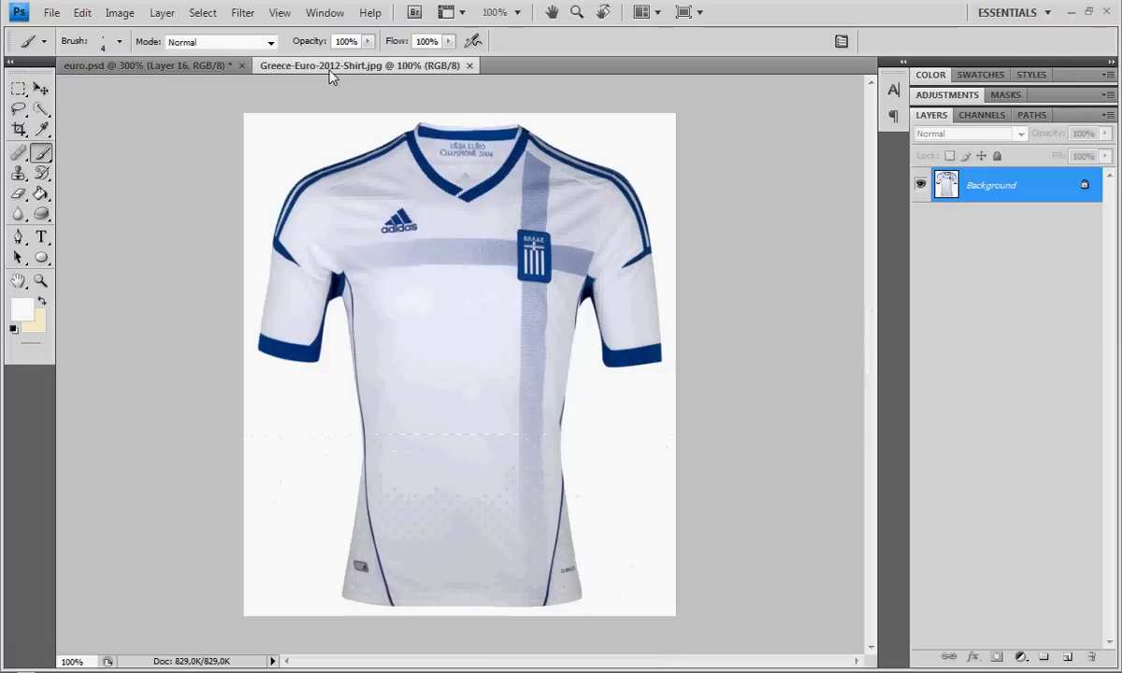
{"action": "left_click", "coordinate": [196, 68]}
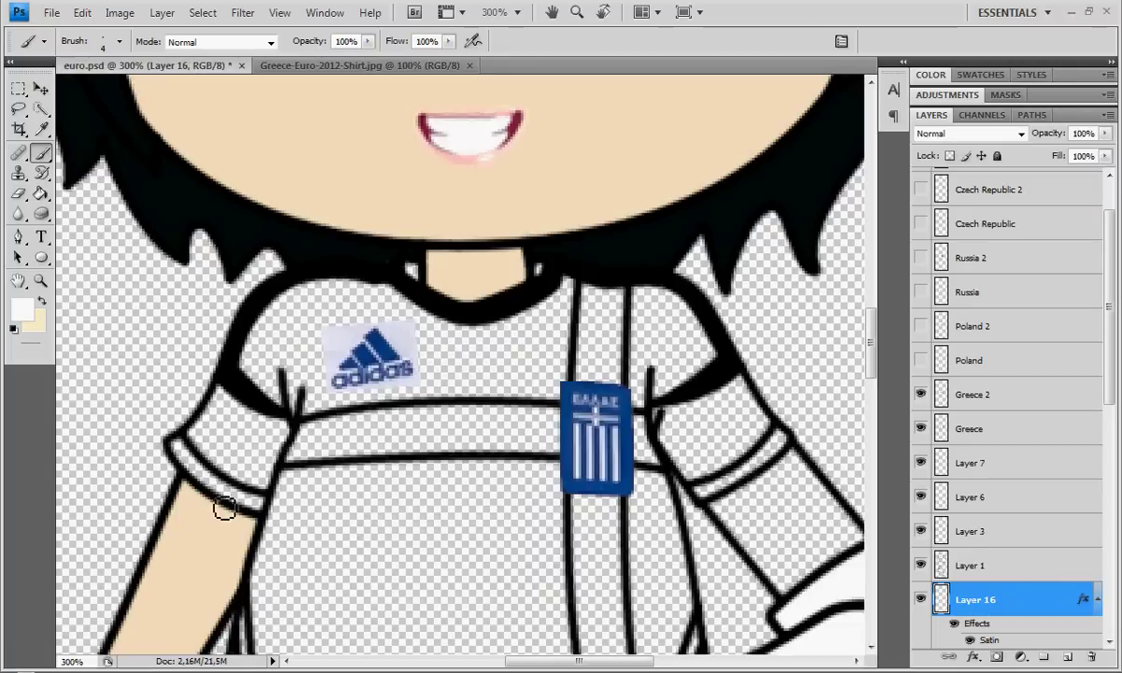
{"action": "left_click_drag", "start_coordinate": [270, 506], "coordinate": [217, 493]}
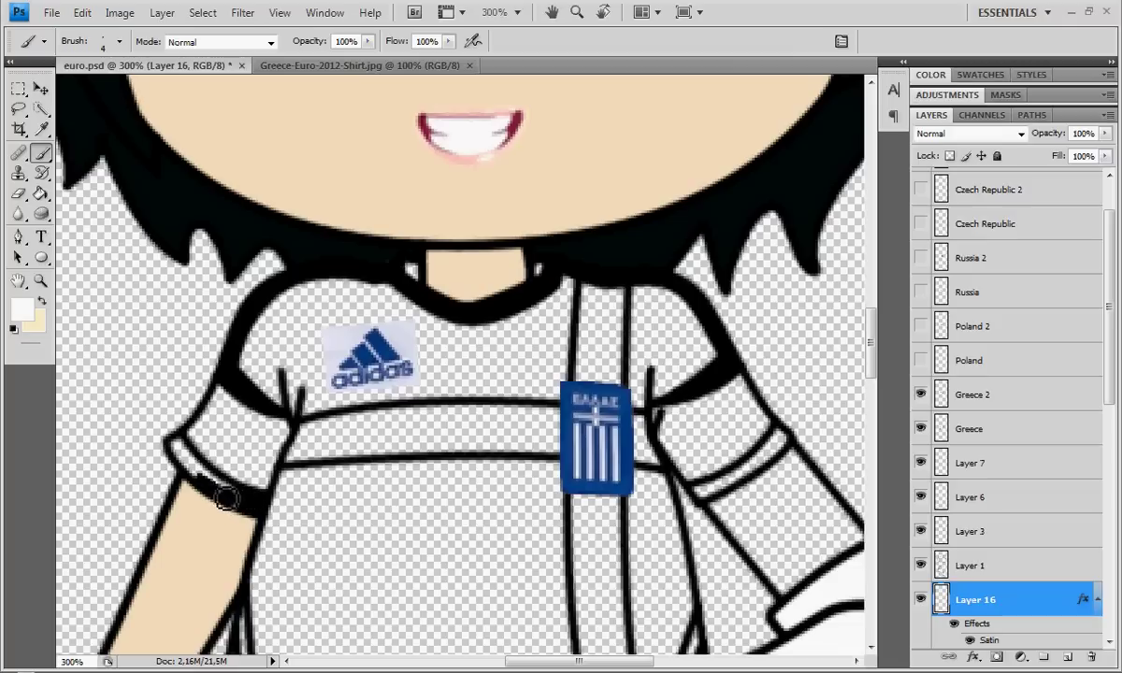
{"action": "mouse_move", "coordinate": [217, 482]}
{"action": "left_mouse_down"}
{"action": "mouse_move", "coordinate": [178, 452]}
{"action": "mouse_move", "coordinate": [187, 448]}
{"action": "left_mouse_up"}
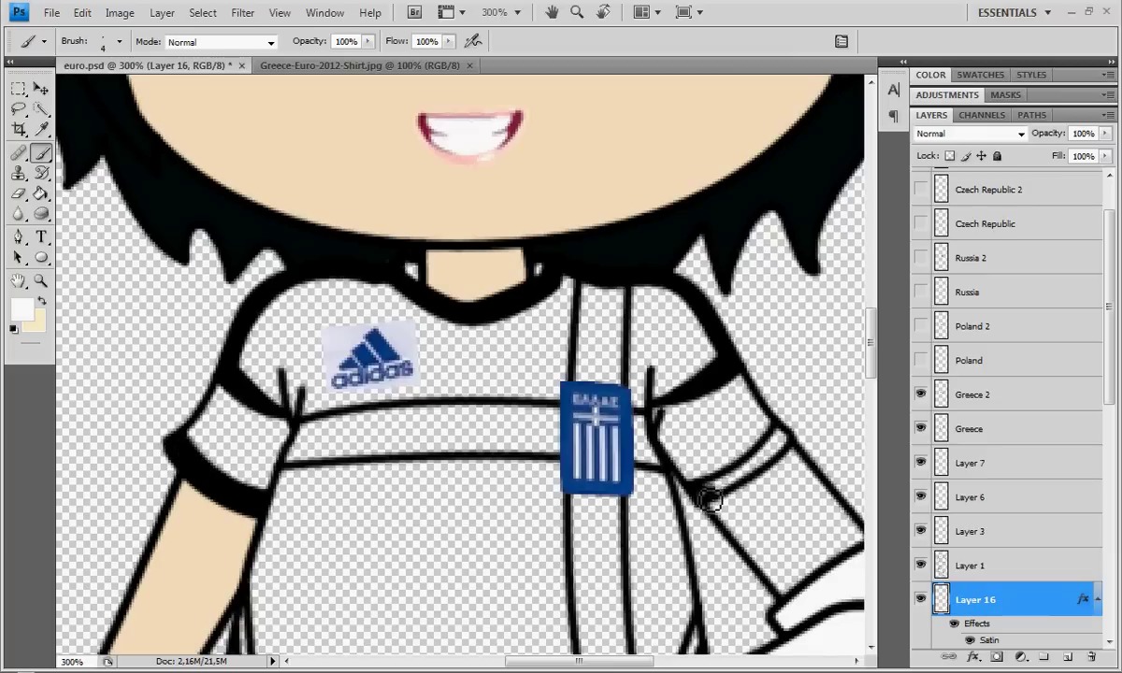
{"action": "mouse_move", "coordinate": [706, 505]}
{"action": "left_mouse_down"}
{"action": "mouse_move", "coordinate": [734, 476]}
{"action": "mouse_move", "coordinate": [721, 485]}
{"action": "mouse_move", "coordinate": [736, 490]}
{"action": "mouse_move", "coordinate": [746, 475]}
{"action": "mouse_move", "coordinate": [726, 480]}
{"action": "mouse_move", "coordinate": [764, 471]}
{"action": "mouse_move", "coordinate": [743, 475]}
{"action": "mouse_move", "coordinate": [780, 440]}
{"action": "left_mouse_up"}
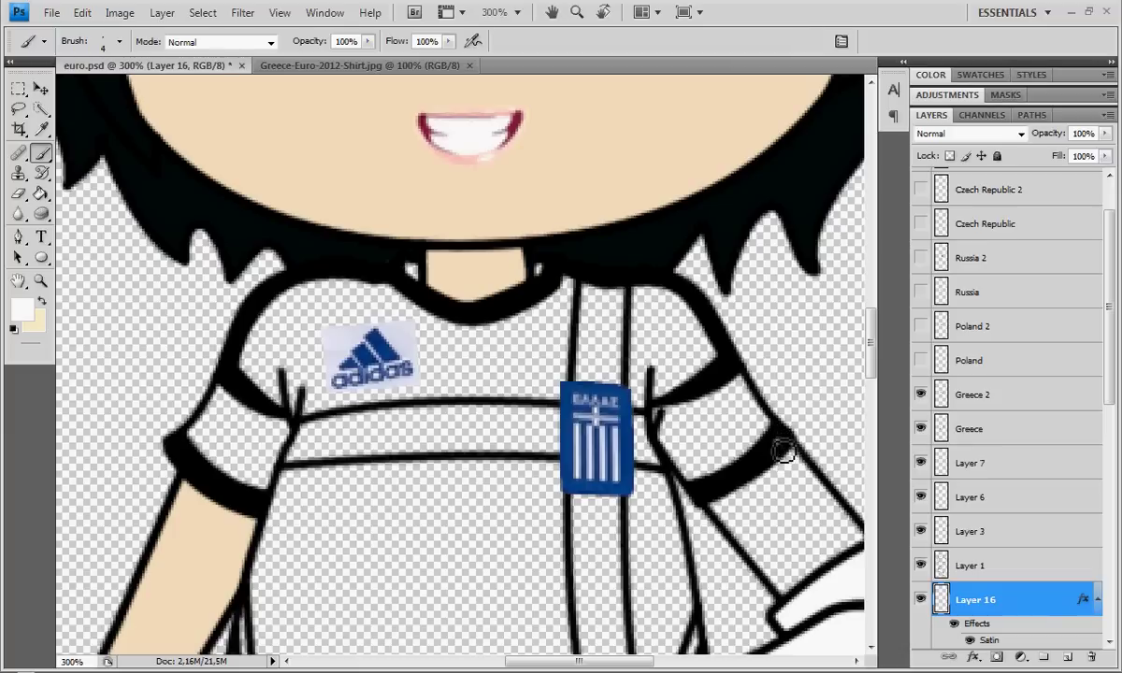
{"action": "left_click_drag", "start_coordinate": [789, 446], "coordinate": [783, 436]}
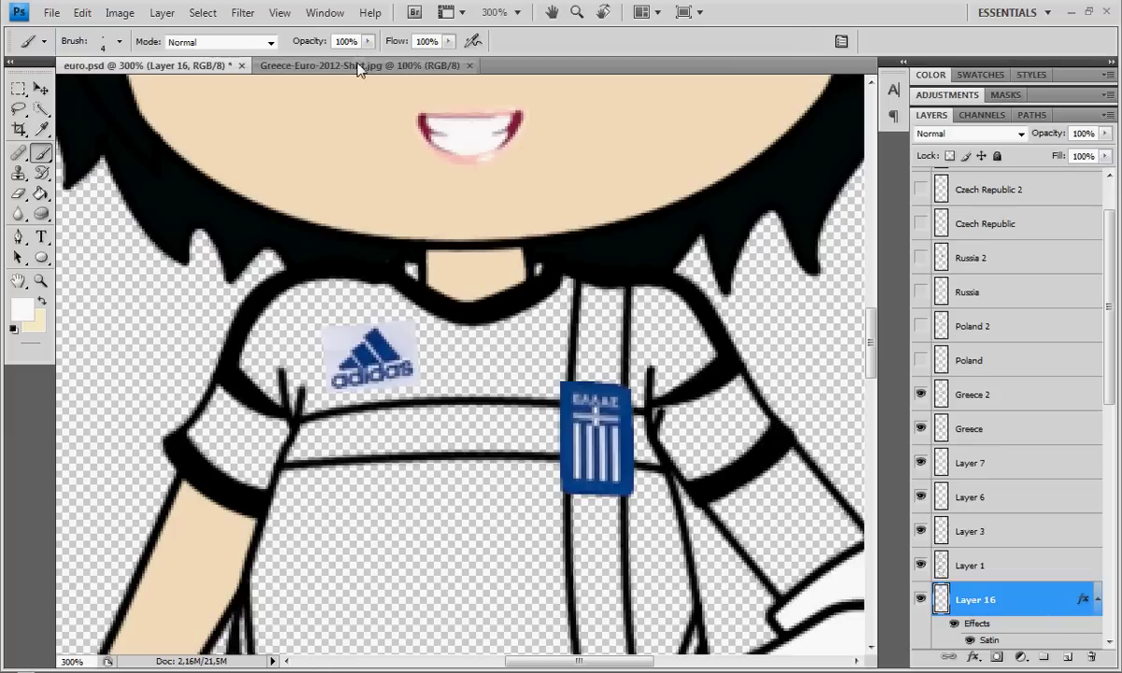
- Sample the dark blue #033073 from the reference shirt collar as the background colour
{"action": "left_click", "coordinate": [358, 67]}
{"action": "left_click", "coordinate": [36, 323]}
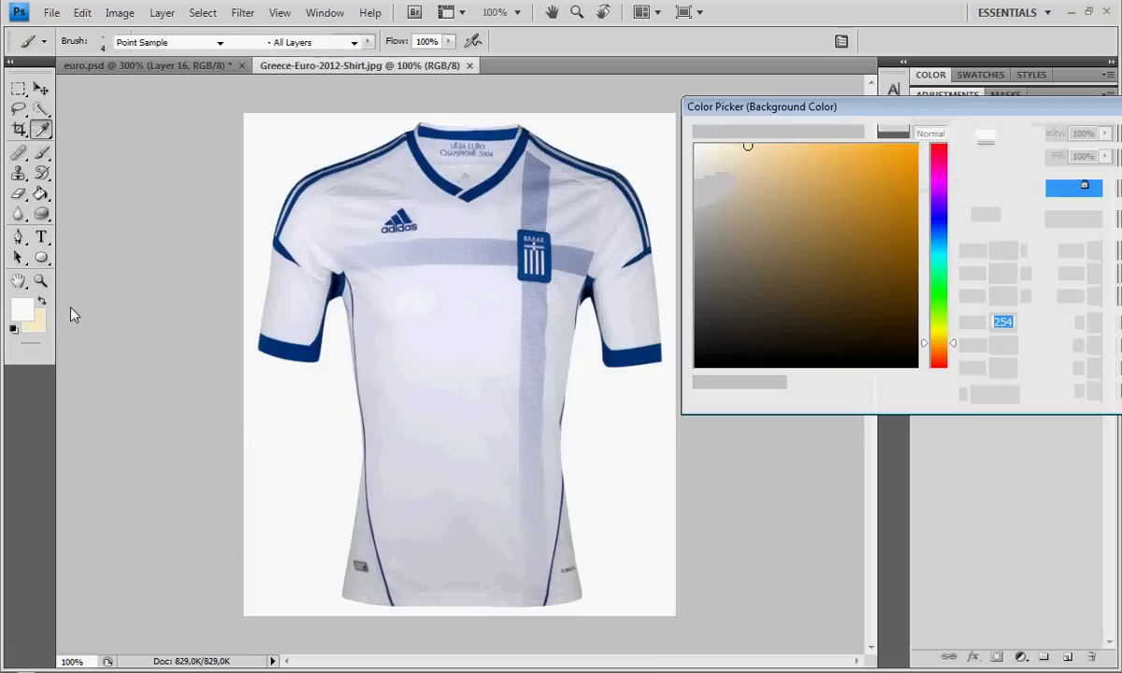
{"action": "left_click", "coordinate": [432, 182]}
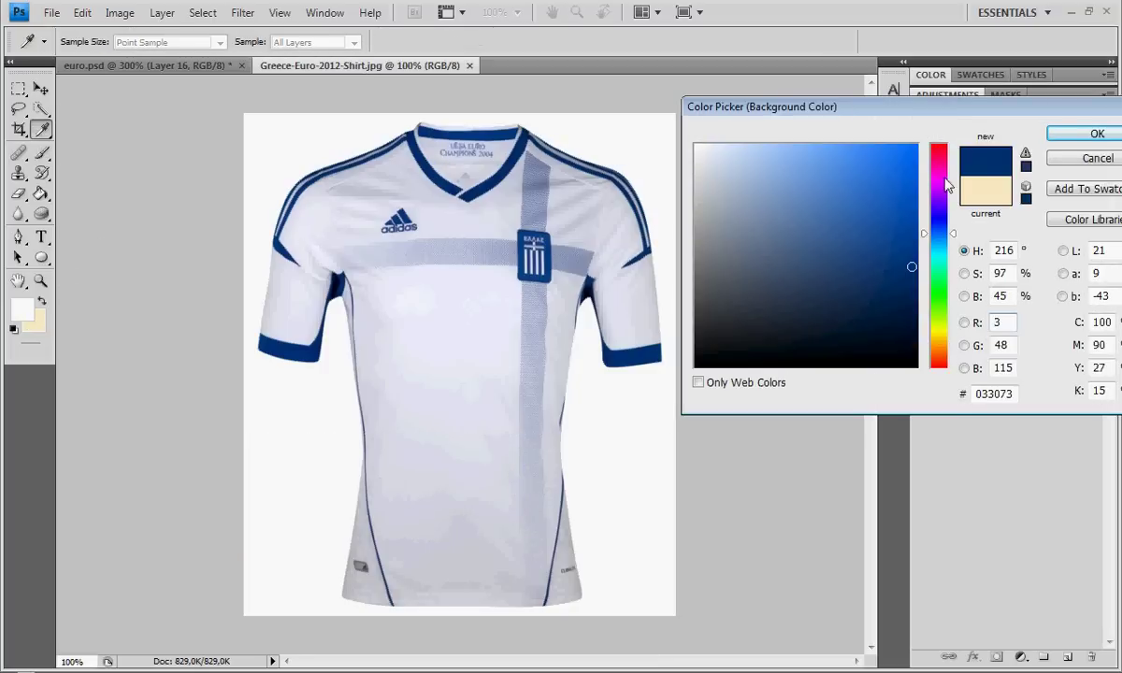
{"action": "left_click", "coordinate": [1093, 133]}
{"action": "key", "text": "b"}
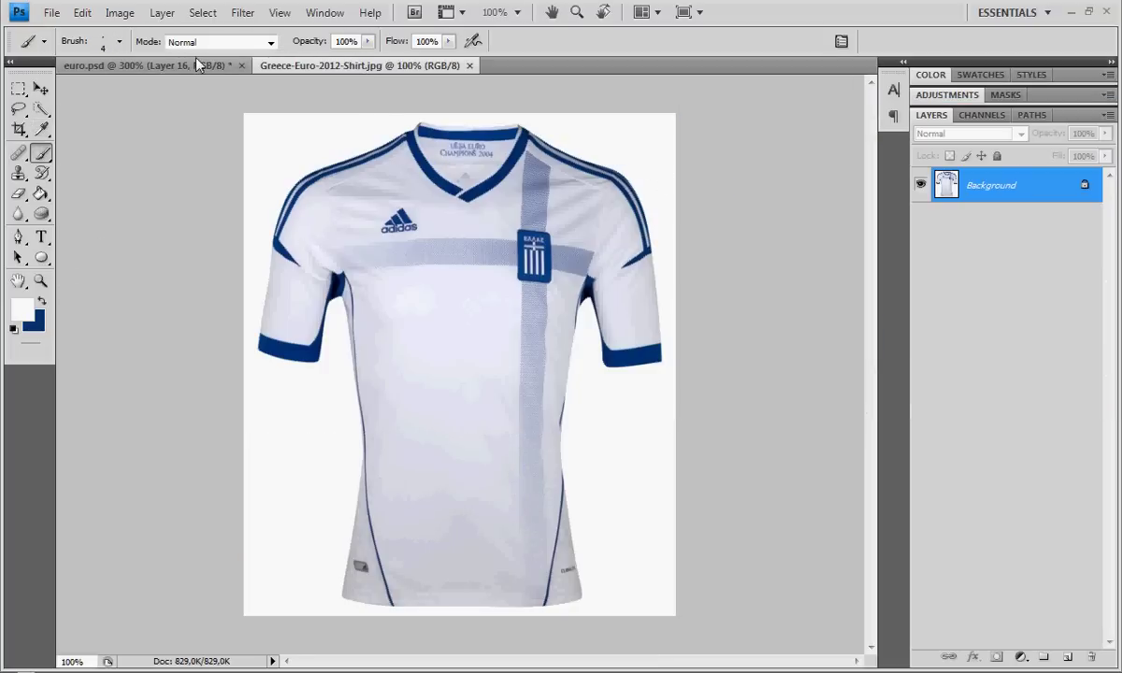
{"action": "left_click", "coordinate": [183, 65]}
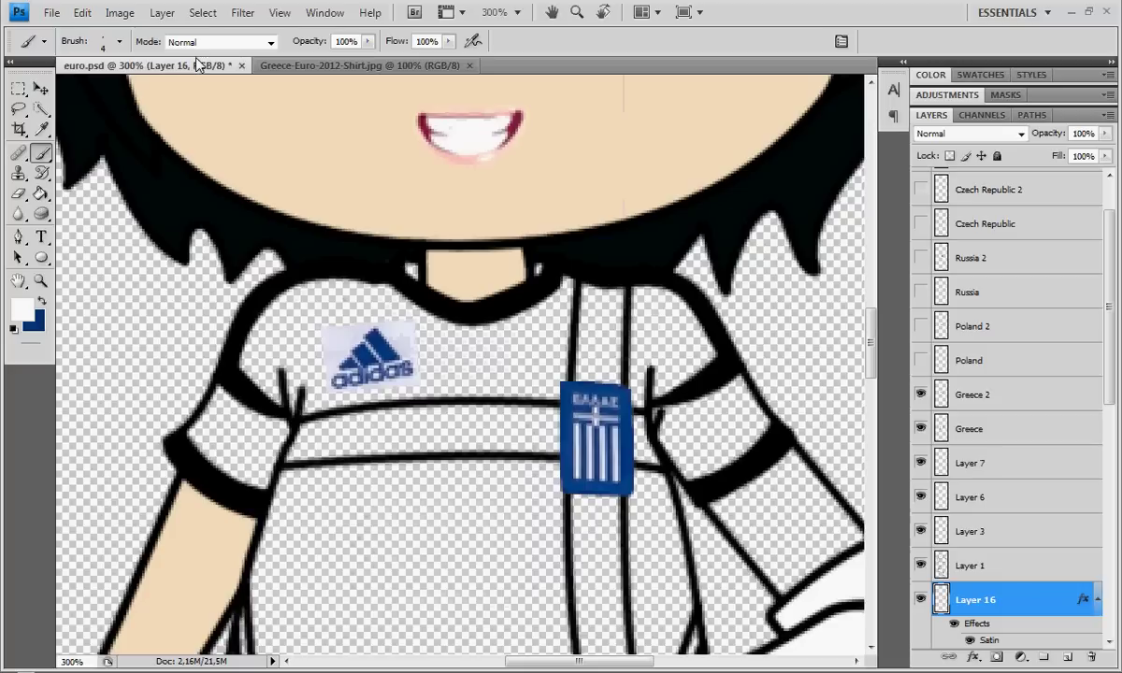
- Change Layer 16's Satin colour to navy #033073
{"action": "double_click", "coordinate": [990, 640]}
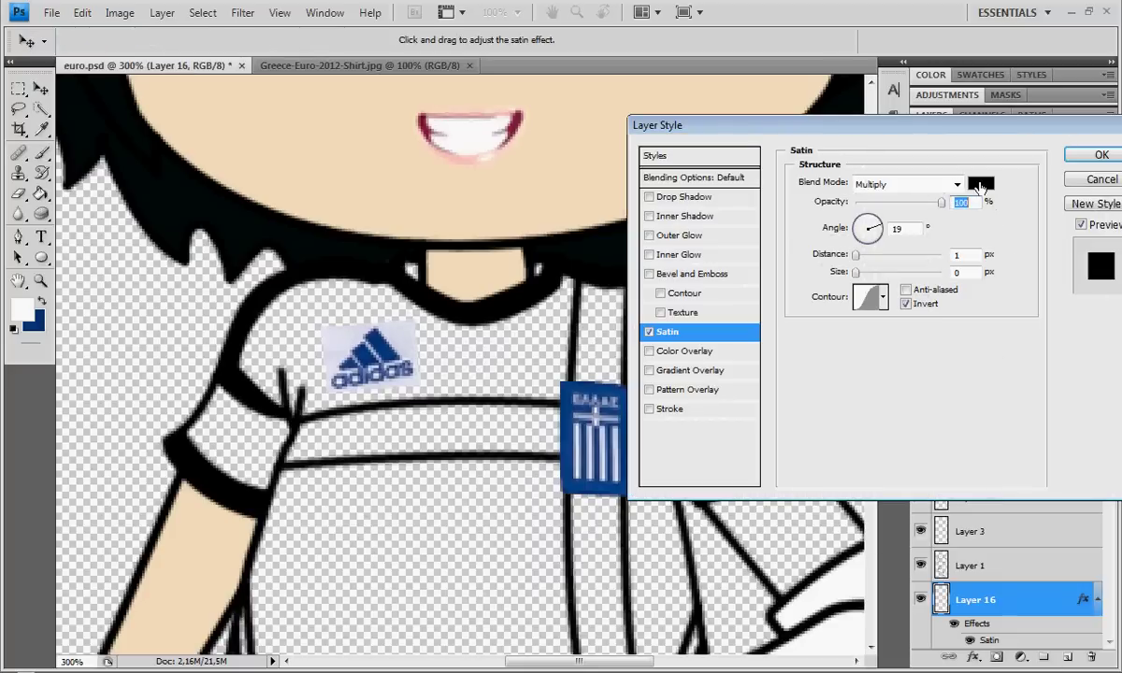
{"action": "left_click", "coordinate": [1048, 178]}
{"action": "left_click", "coordinate": [37, 318]}
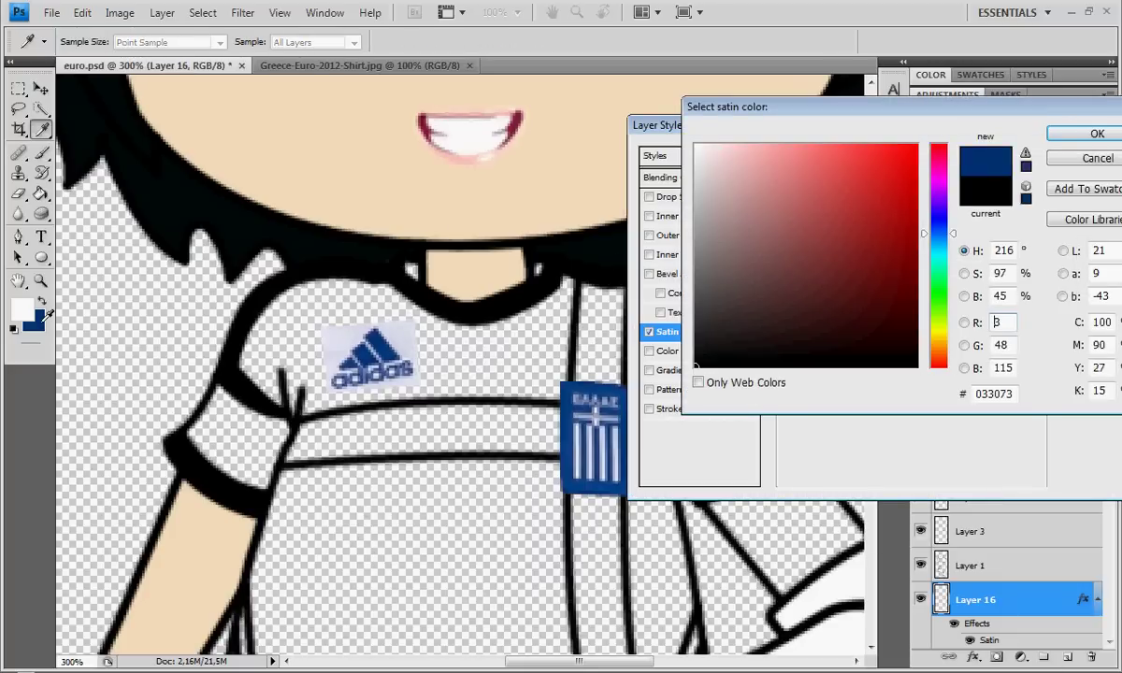
{"action": "left_click", "coordinate": [1097, 134]}
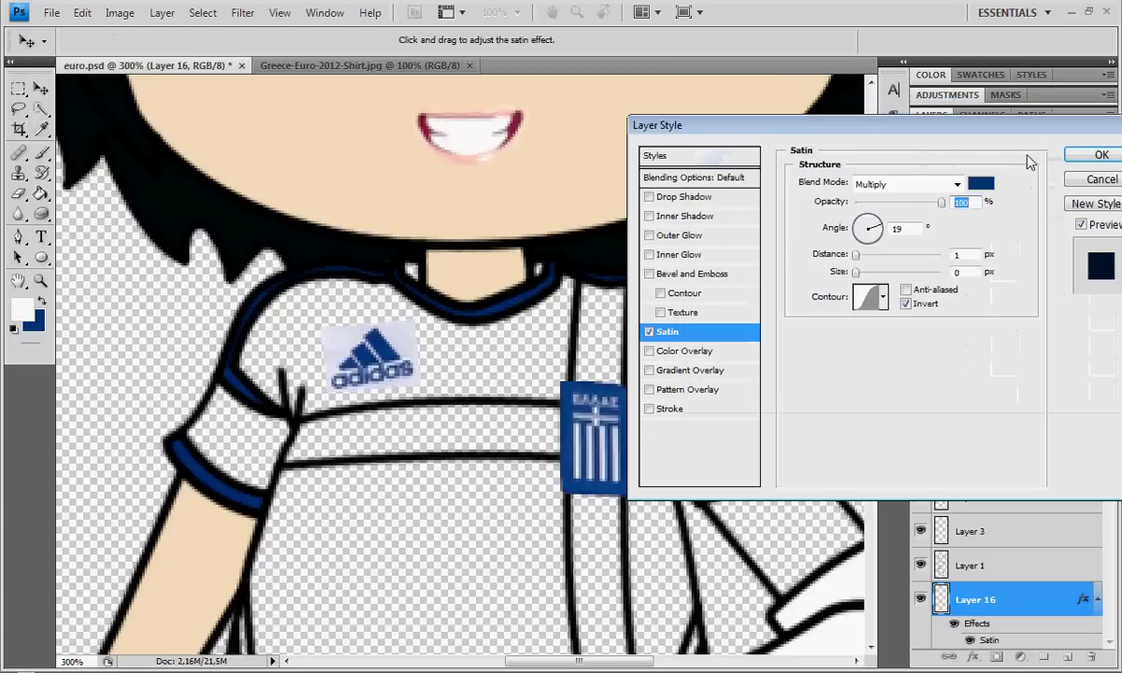
{"action": "left_click", "coordinate": [1089, 155]}
- Paint navy piping down both side seams of the shirt, then view at Actual Pixels
{"action": "left_click_drag", "start_coordinate": [871, 333], "coordinate": [869, 369]}
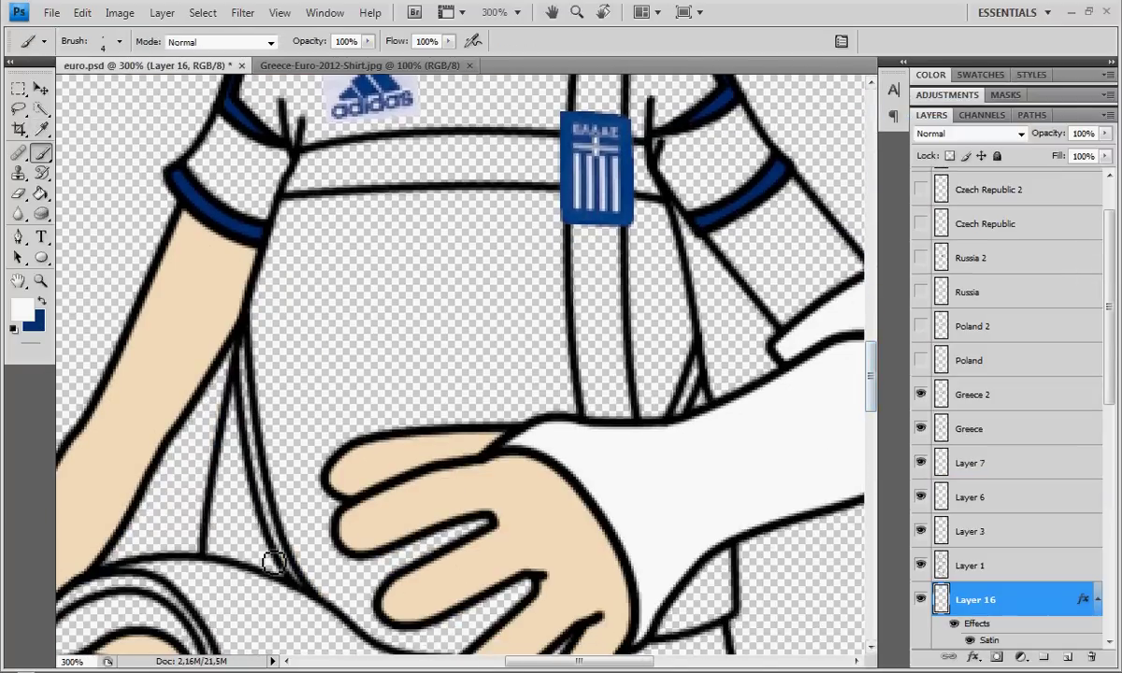
{"action": "mouse_move", "coordinate": [300, 583]}
{"action": "left_mouse_down"}
{"action": "mouse_move", "coordinate": [251, 439]}
{"action": "mouse_move", "coordinate": [265, 478]}
{"action": "mouse_move", "coordinate": [242, 327]}
{"action": "left_mouse_up"}
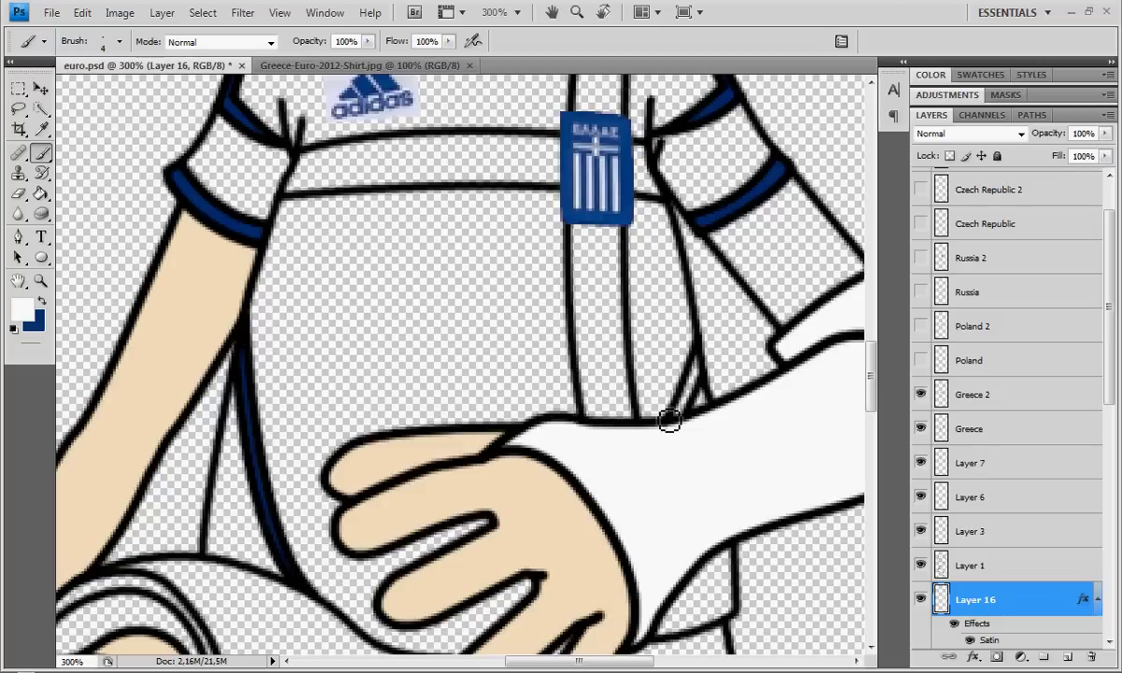
{"action": "left_click_drag", "start_coordinate": [680, 422], "coordinate": [700, 374]}
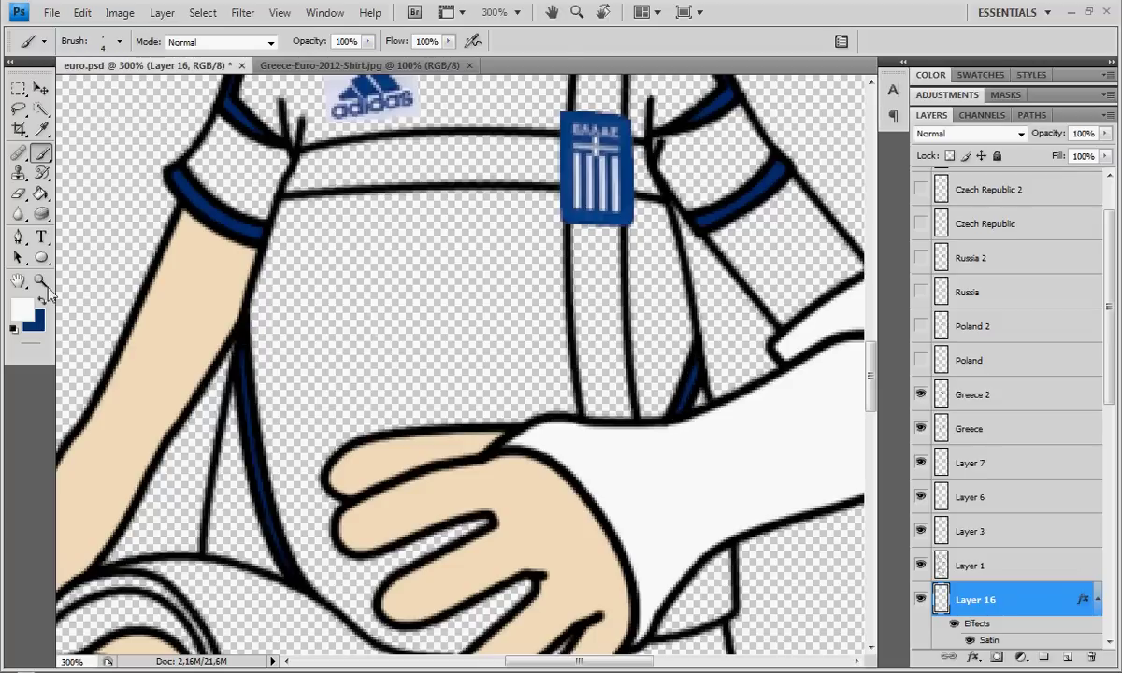
{"action": "left_click", "coordinate": [41, 281]}
{"action": "left_click", "coordinate": [343, 42]}
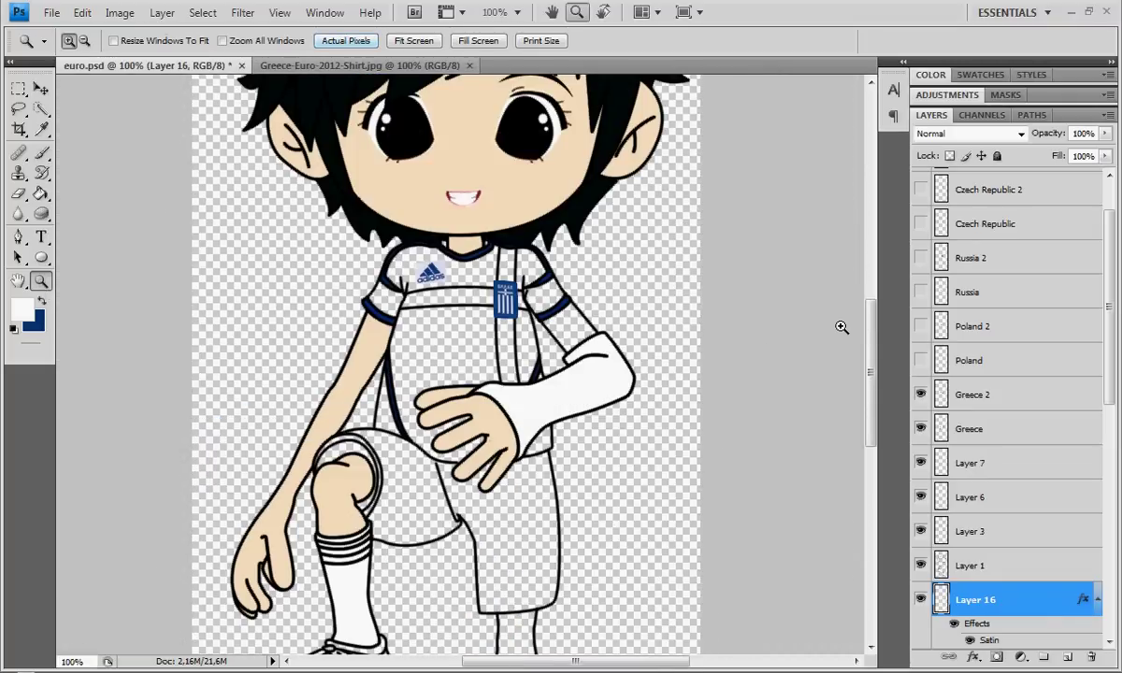
{"action": "left_click_drag", "start_coordinate": [867, 360], "coordinate": [867, 332]}
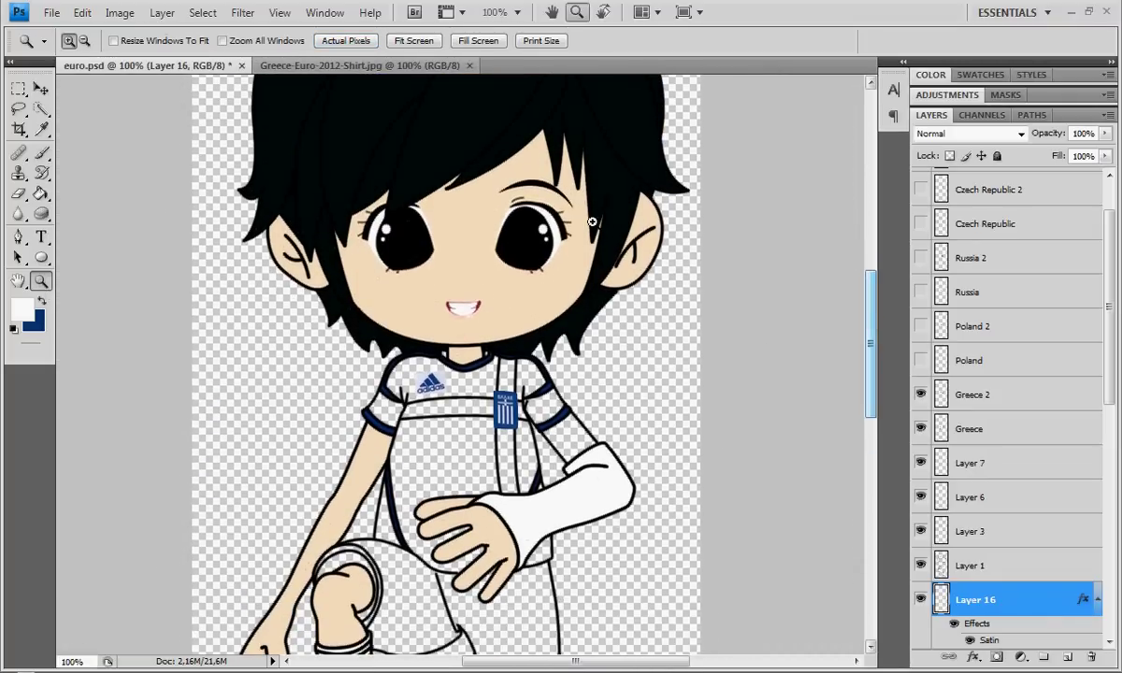
{"action": "left_click", "coordinate": [366, 66]}
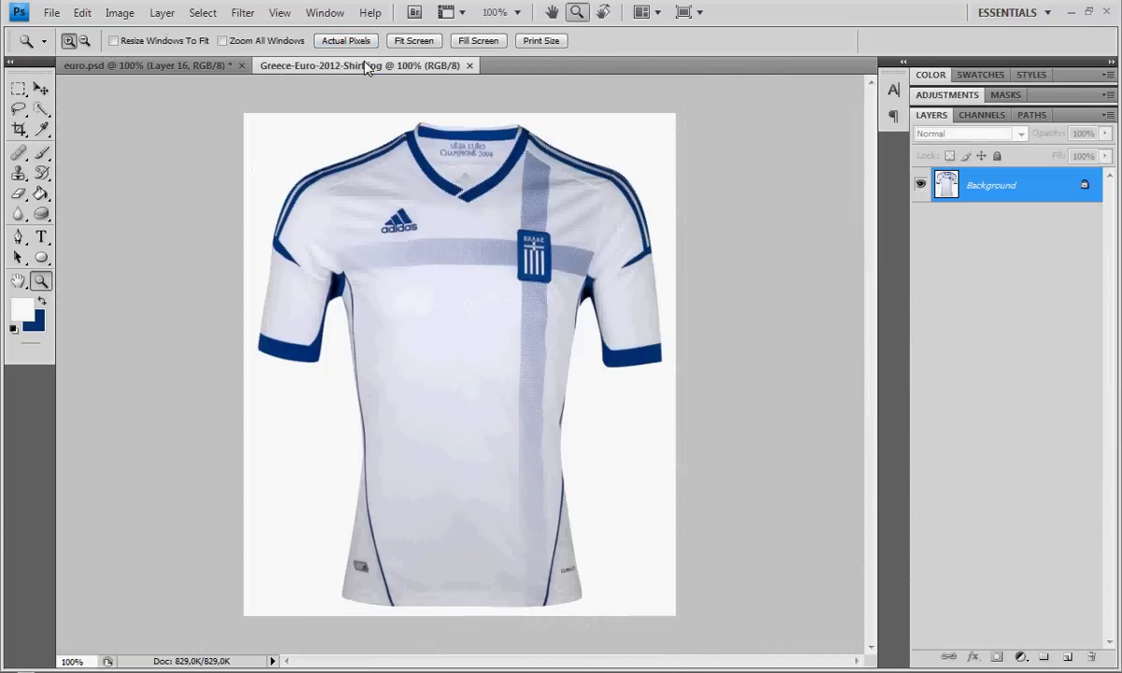
{"action": "left_click", "coordinate": [329, 40]}
{"action": "left_click", "coordinate": [191, 63]}
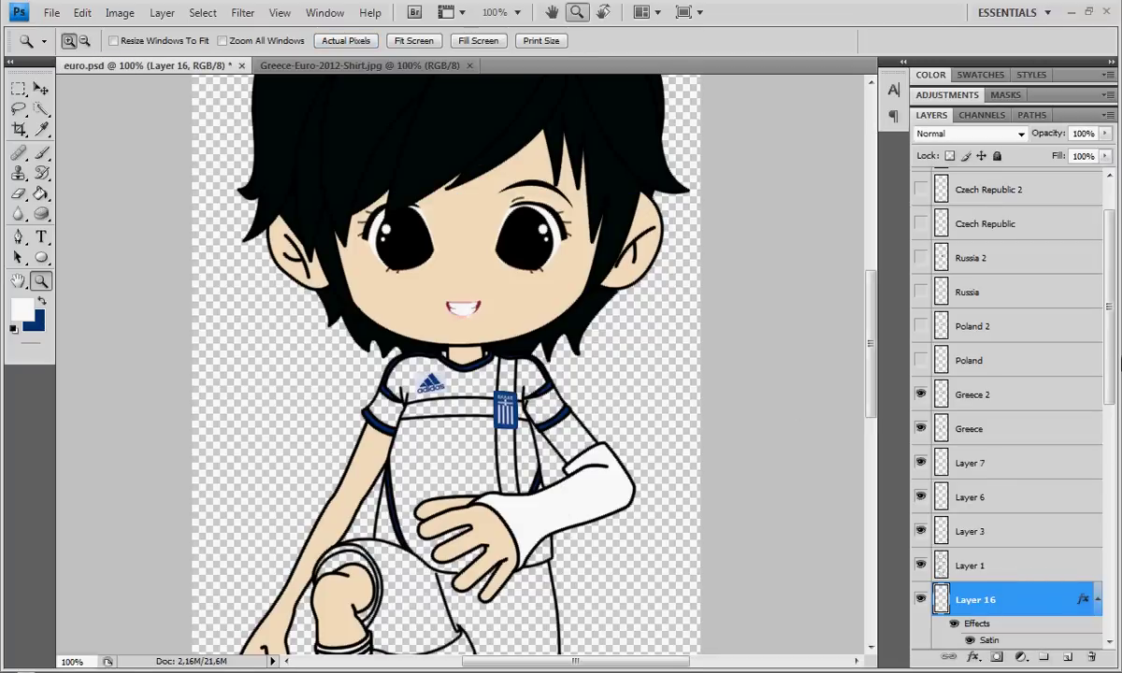
{"action": "scroll", "coordinate": [1038, 421], "scroll_direction": "down", "scroll_amount": 3}
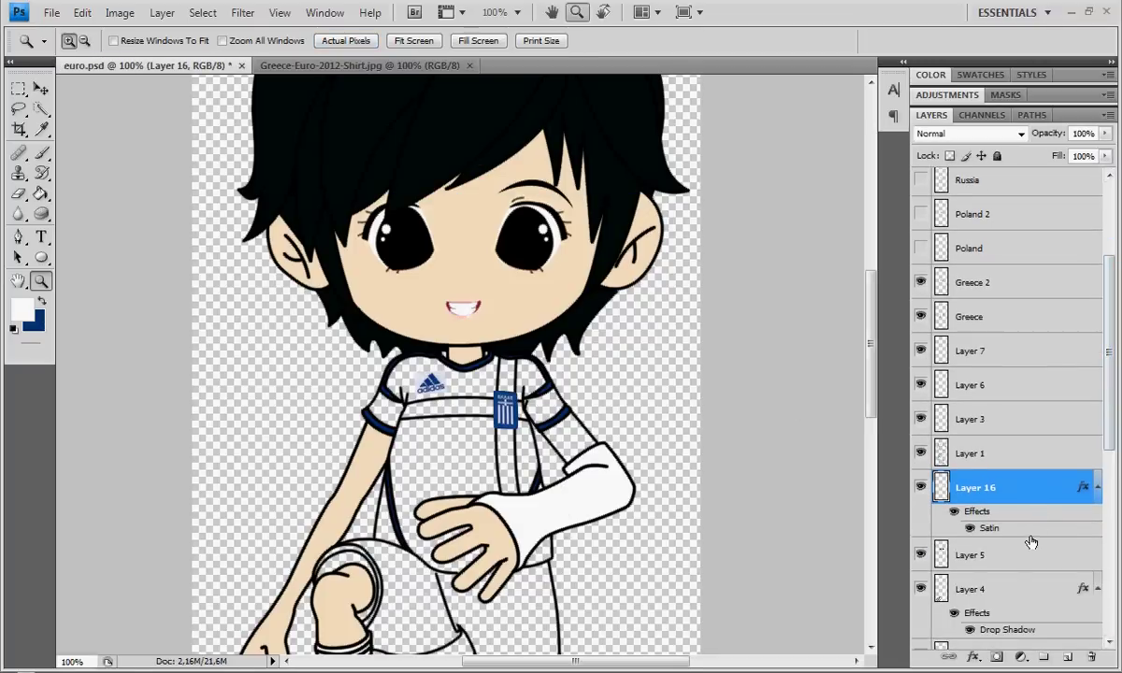
- Create Layer 17 above Layer 5 with a Satin effect at 1 px distance
{"action": "left_click", "coordinate": [1038, 556]}
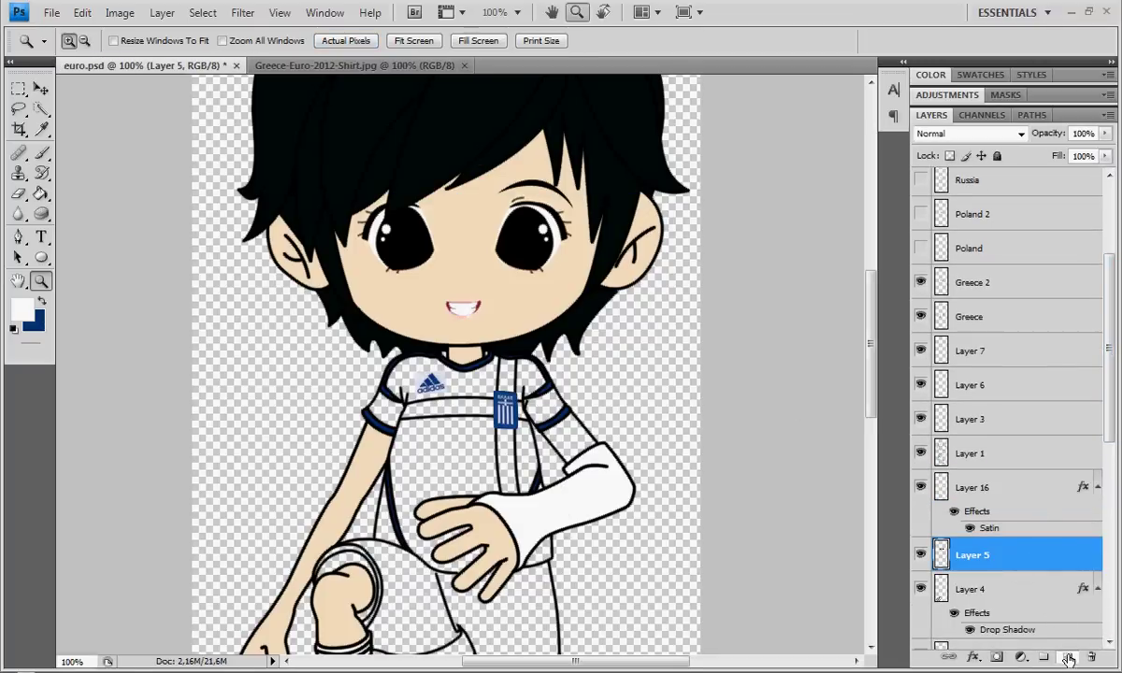
{"action": "left_click", "coordinate": [1068, 658]}
{"action": "right_click", "coordinate": [1014, 557]}
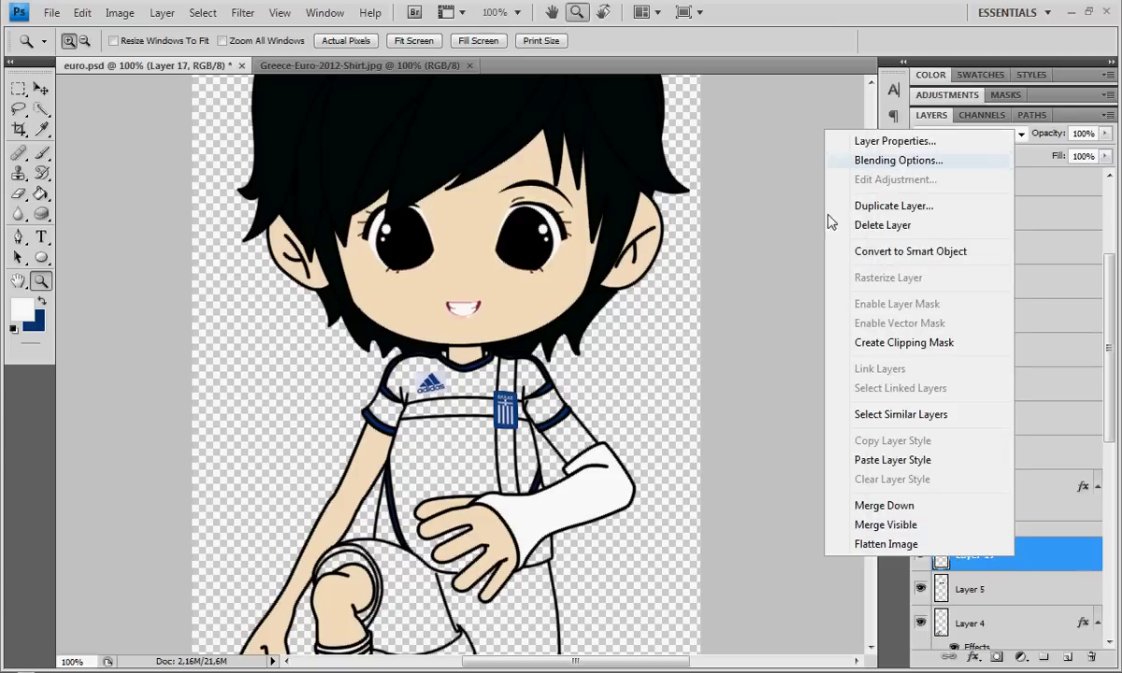
{"action": "left_click", "coordinate": [888, 160]}
{"action": "left_click", "coordinate": [650, 333]}
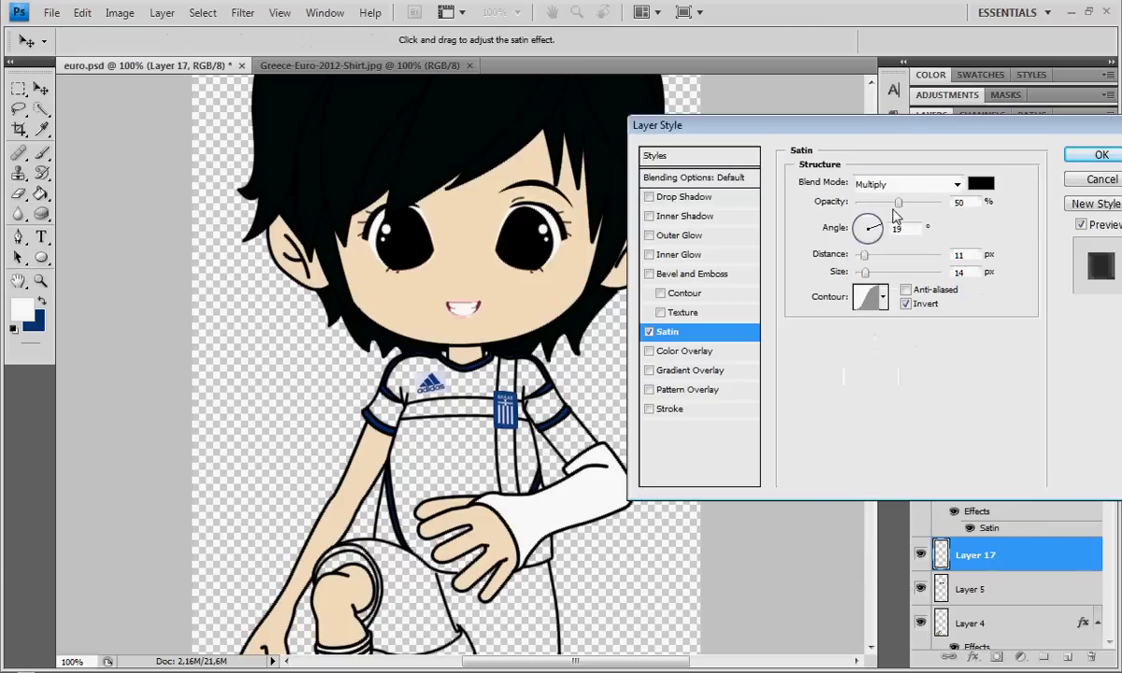
{"action": "left_click_drag", "start_coordinate": [864, 256], "coordinate": [855, 274]}
{"action": "left_click", "coordinate": [1098, 156]}
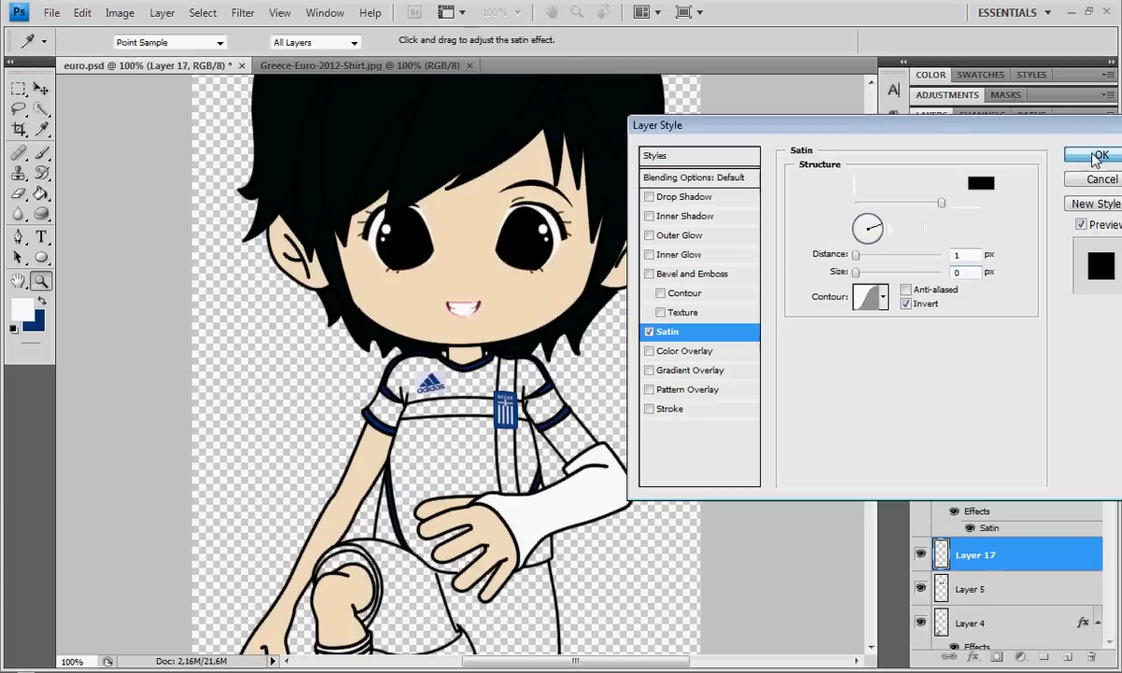
{"action": "left_click_drag", "start_coordinate": [372, 253], "coordinate": [612, 529]}
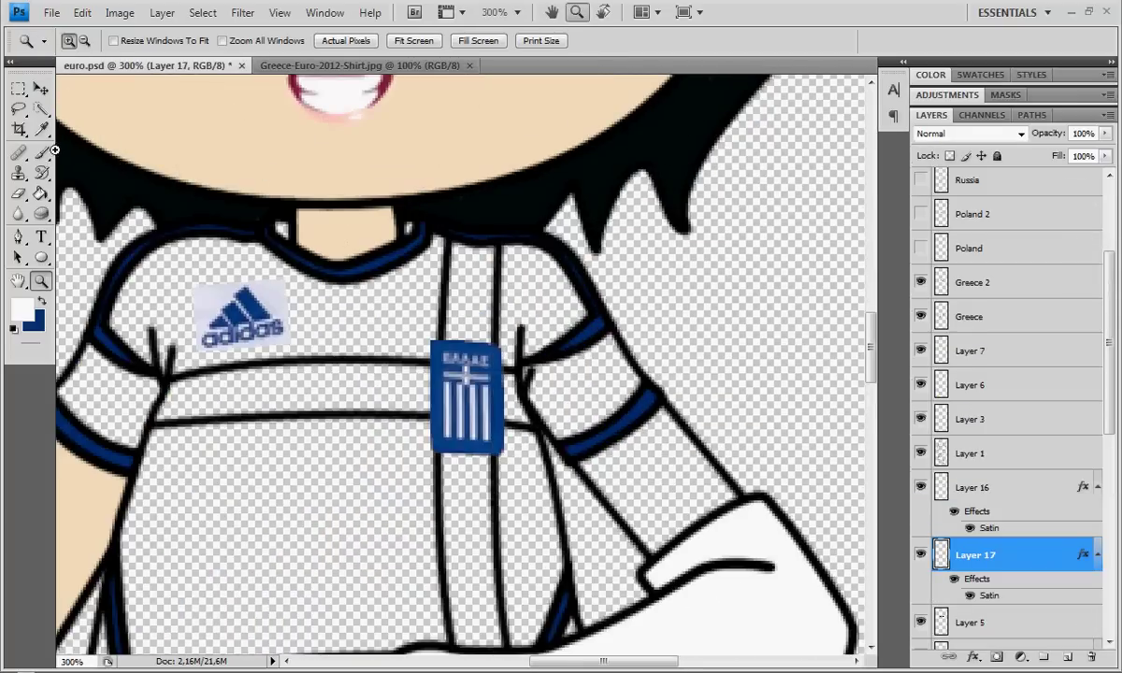
- Paint a black vertical stripe through the crest, filling gaps with a 5 px brush
{"action": "left_click", "coordinate": [42, 153]}
{"action": "right_click", "coordinate": [463, 328]}
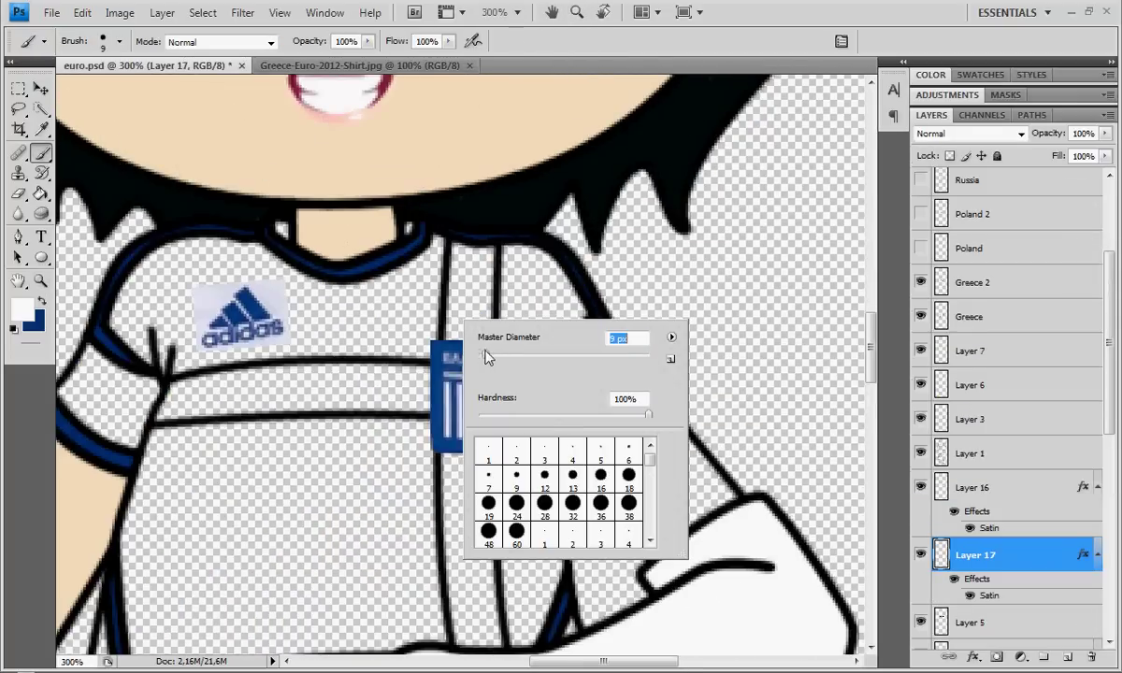
{"action": "left_click", "coordinate": [456, 336]}
{"action": "mouse_move", "coordinate": [456, 332]}
{"action": "left_mouse_down"}
{"action": "mouse_move", "coordinate": [456, 247]}
{"action": "mouse_move", "coordinate": [479, 353]}
{"action": "mouse_move", "coordinate": [463, 299]}
{"action": "mouse_move", "coordinate": [470, 260]}
{"action": "left_mouse_up"}
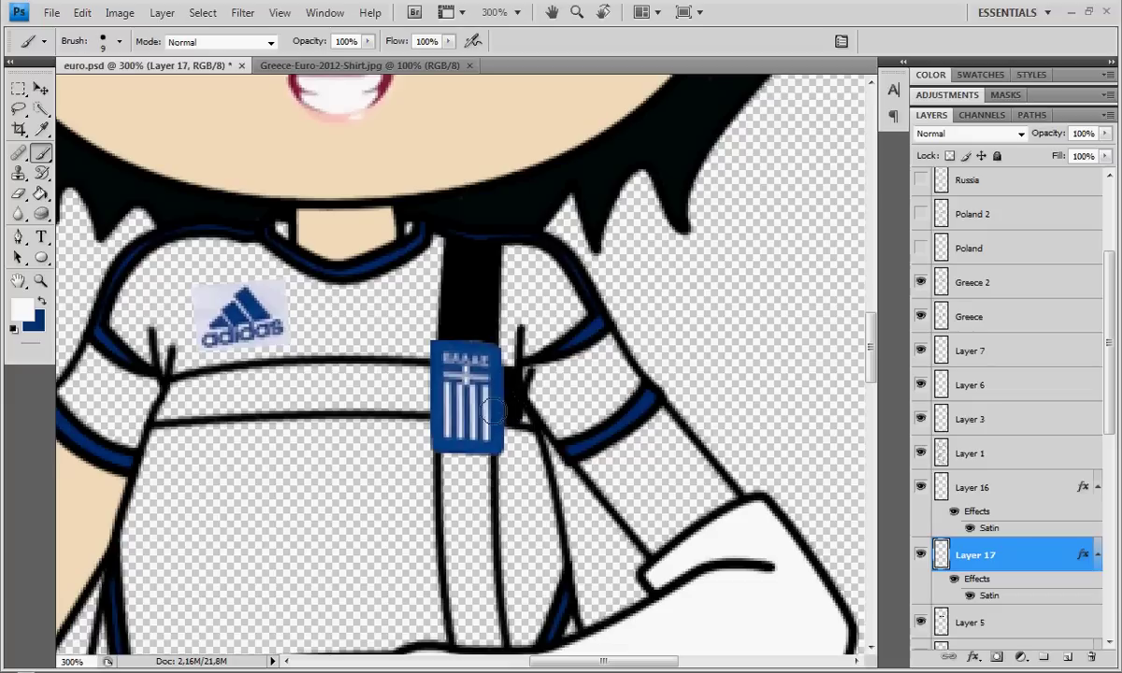
{"action": "left_click_drag", "start_coordinate": [476, 475], "coordinate": [480, 553]}
{"action": "mouse_move", "coordinate": [457, 470]}
{"action": "left_mouse_down"}
{"action": "mouse_move", "coordinate": [451, 456]}
{"action": "mouse_move", "coordinate": [448, 523]}
{"action": "mouse_move", "coordinate": [484, 596]}
{"action": "mouse_move", "coordinate": [459, 591]}
{"action": "mouse_move", "coordinate": [464, 635]}
{"action": "left_mouse_up"}
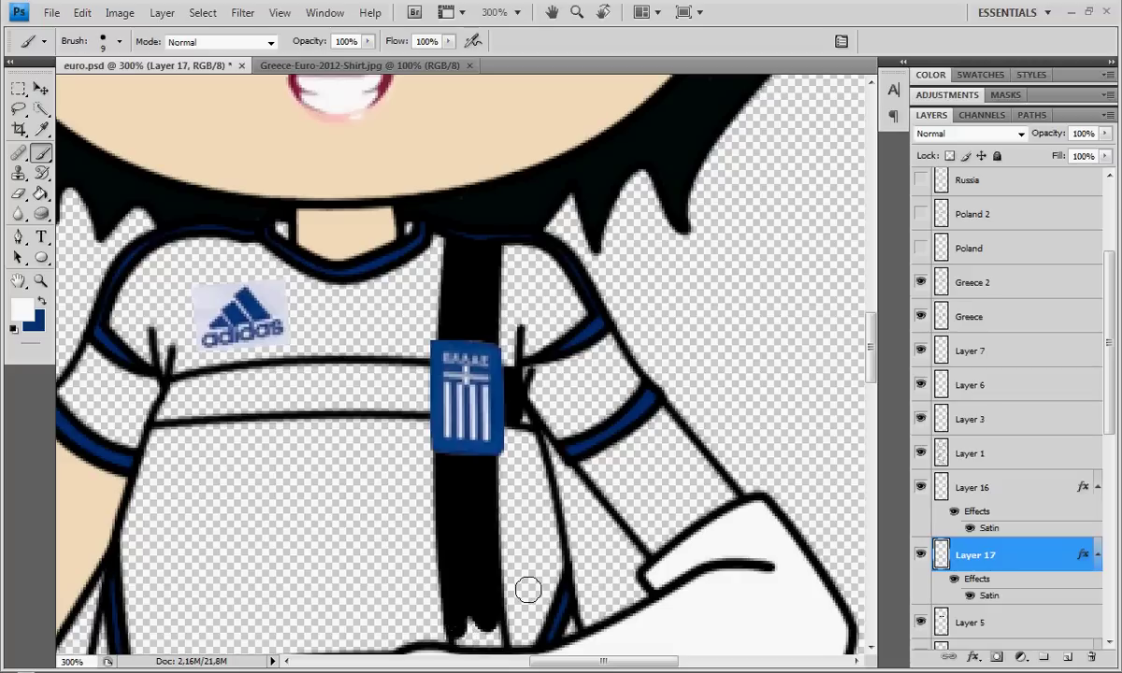
{"action": "scroll", "coordinate": [874, 360], "scroll_direction": "down", "scroll_amount": 5}
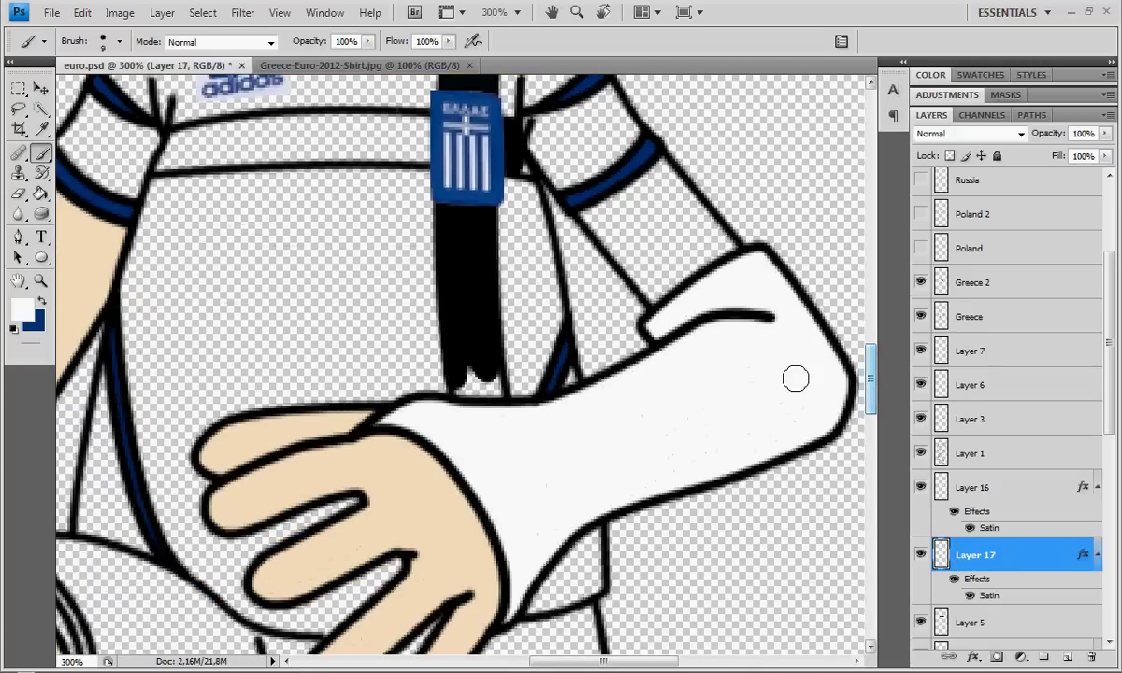
{"action": "right_click", "coordinate": [539, 409]}
{"action": "key", "text": "Return"}
{"action": "mouse_move", "coordinate": [467, 390]}
{"action": "left_mouse_down"}
{"action": "mouse_move", "coordinate": [470, 374]}
{"action": "mouse_move", "coordinate": [487, 396]}
{"action": "mouse_move", "coordinate": [467, 374]}
{"action": "left_mouse_up"}
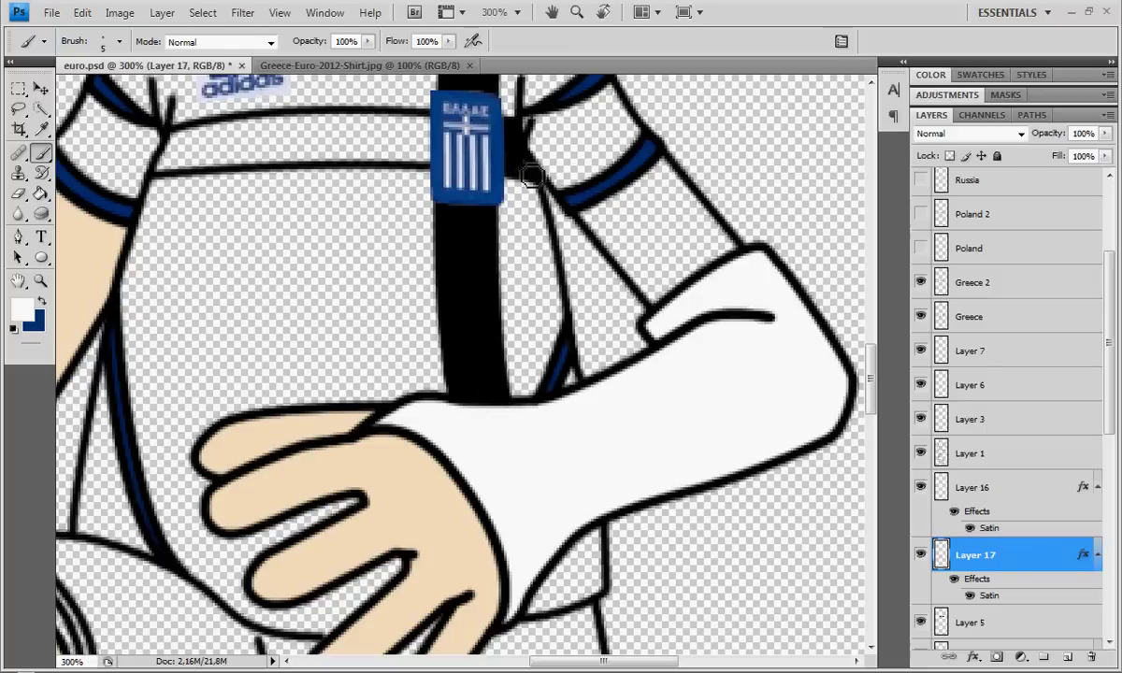
- Paint a black horizontal band across the chest with a 10 px brush, tidying its left end
{"action": "scroll", "coordinate": [868, 307], "scroll_direction": "up", "scroll_amount": 5}
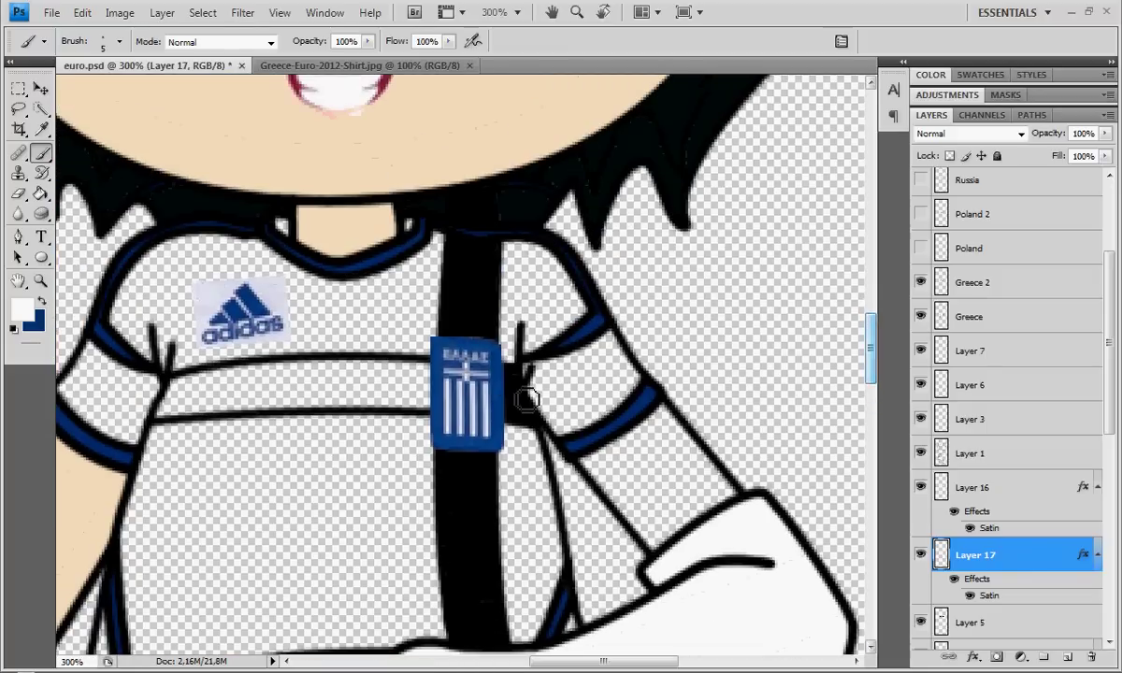
{"action": "right_click", "coordinate": [381, 412]}
{"action": "type", "text": "10"}
{"action": "key", "text": "Return"}
{"action": "mouse_move", "coordinate": [391, 387]}
{"action": "left_mouse_down"}
{"action": "mouse_move", "coordinate": [425, 393]}
{"action": "mouse_move", "coordinate": [381, 371]}
{"action": "mouse_move", "coordinate": [302, 372]}
{"action": "mouse_move", "coordinate": [347, 368]}
{"action": "mouse_move", "coordinate": [280, 383]}
{"action": "mouse_move", "coordinate": [294, 371]}
{"action": "mouse_move", "coordinate": [215, 367]}
{"action": "mouse_move", "coordinate": [259, 380]}
{"action": "mouse_move", "coordinate": [185, 386]}
{"action": "left_mouse_up"}
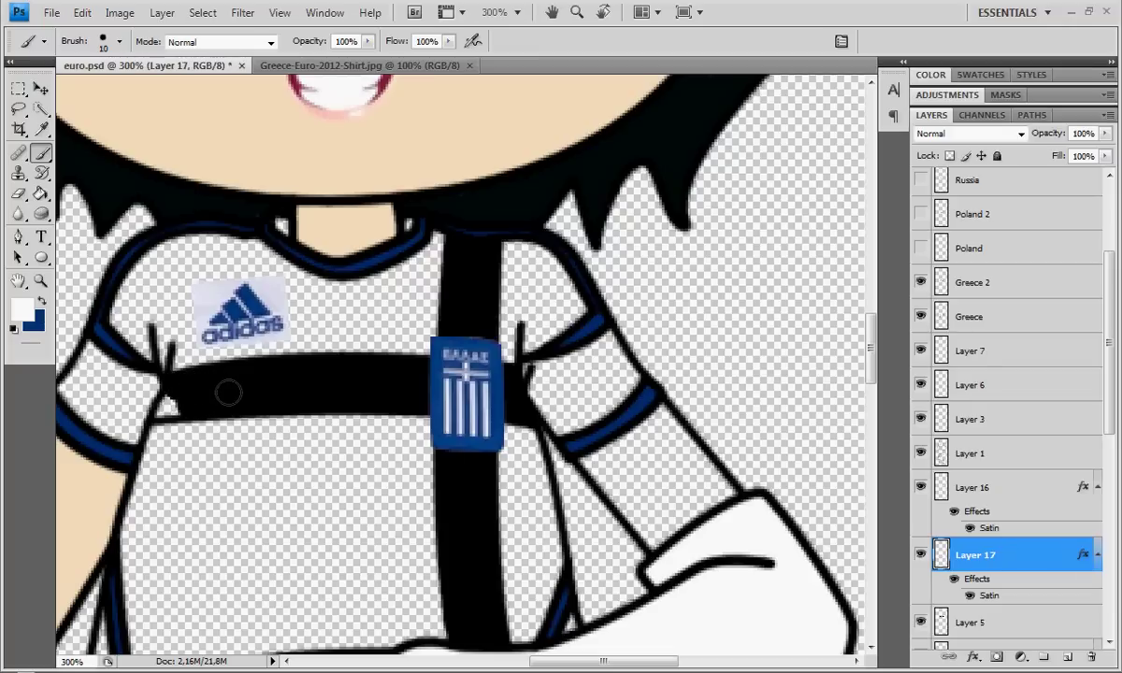
{"action": "right_click", "coordinate": [228, 393]}
{"action": "left_click", "coordinate": [183, 410]}
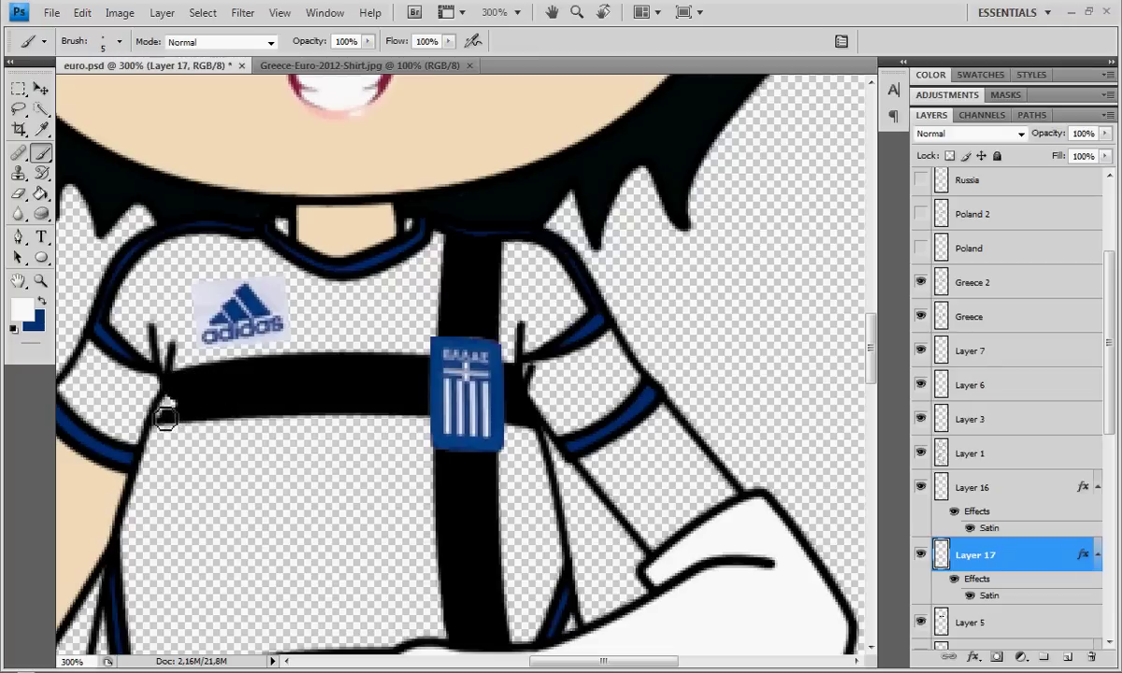
{"action": "left_click_drag", "start_coordinate": [171, 406], "coordinate": [175, 400]}
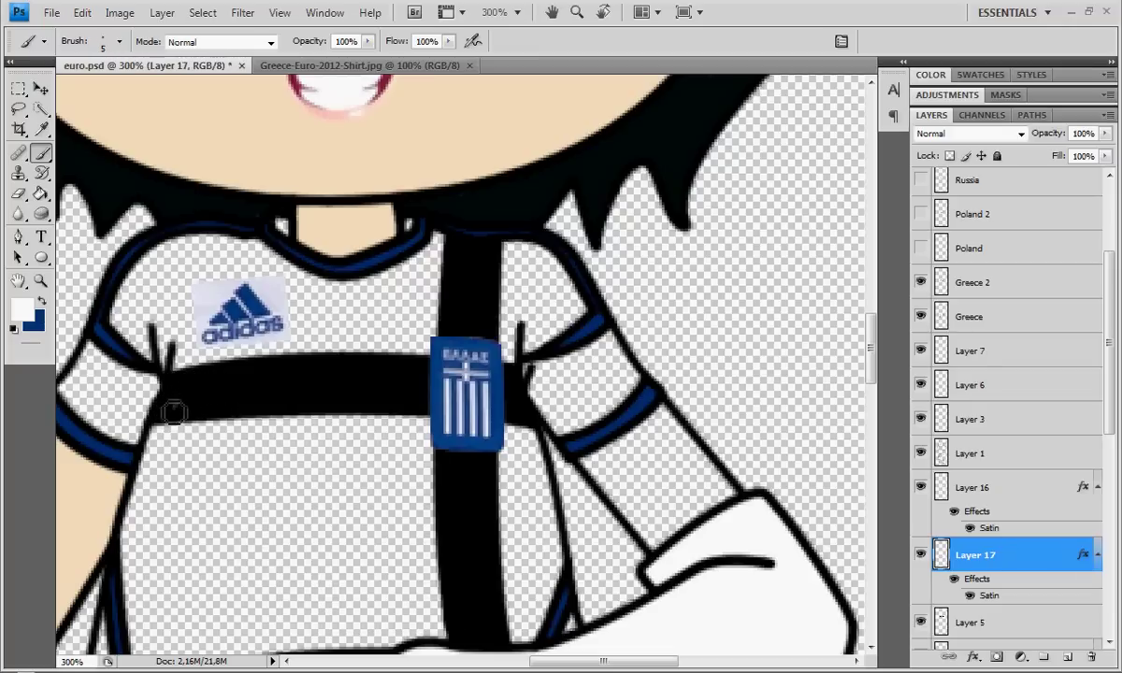
{"action": "left_click", "coordinate": [41, 279]}
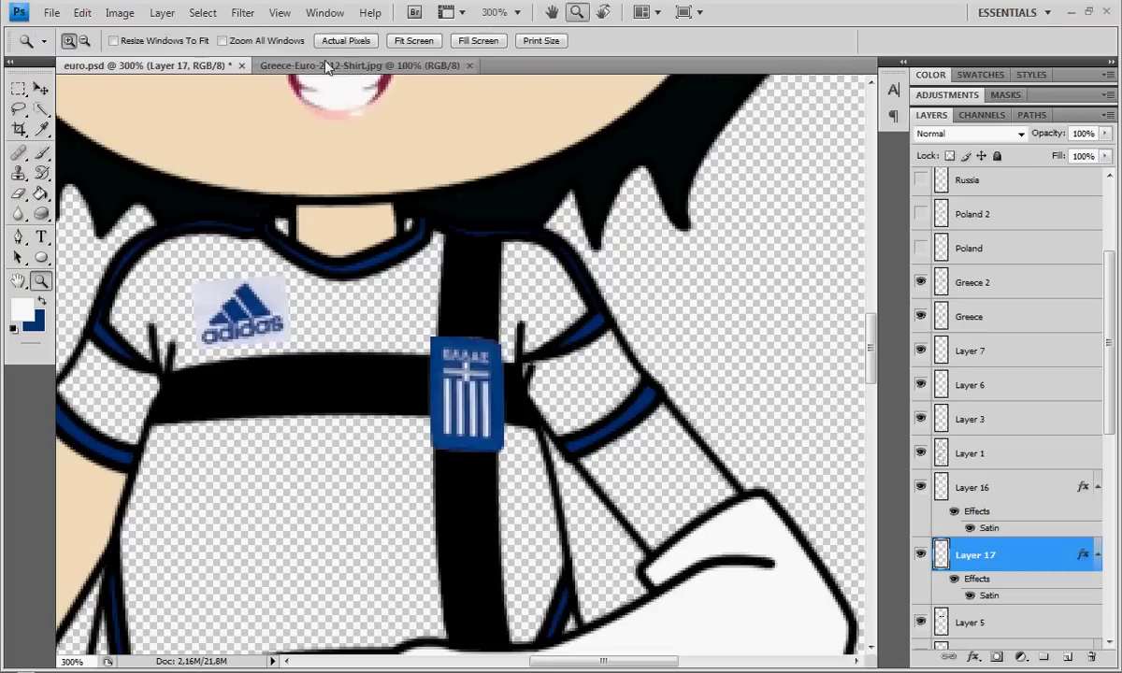
- Sample the blue-grey #818eb1 from the reference shirt's cross stripe as the background colour
{"action": "left_click", "coordinate": [325, 41]}
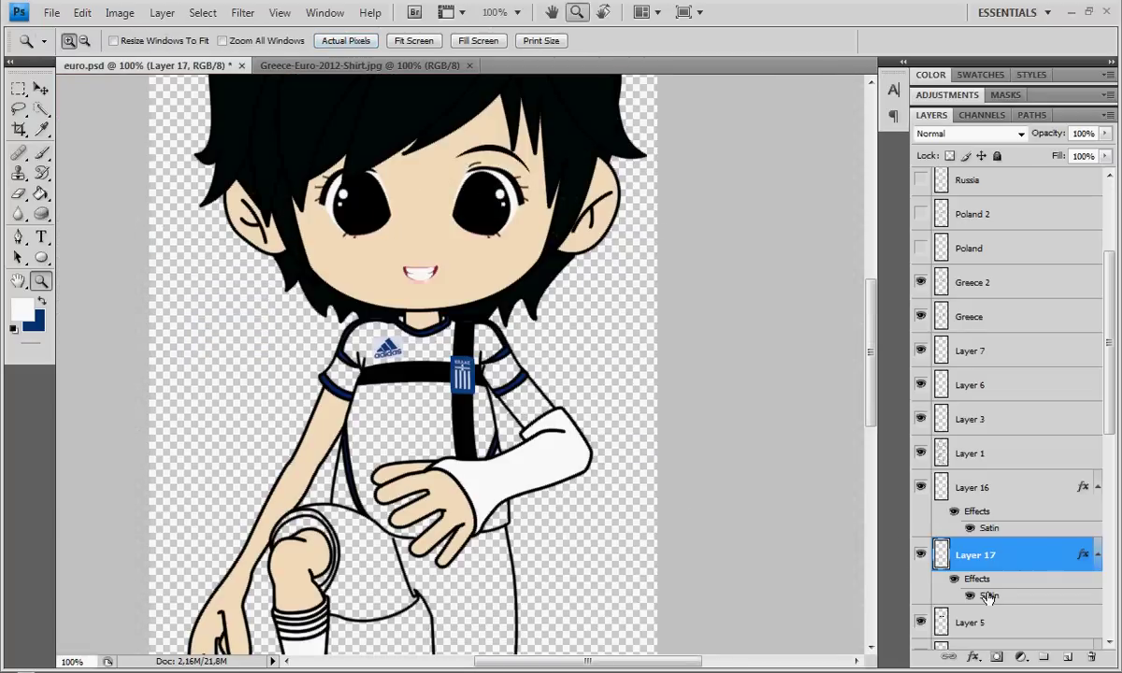
{"action": "double_click", "coordinate": [988, 597]}
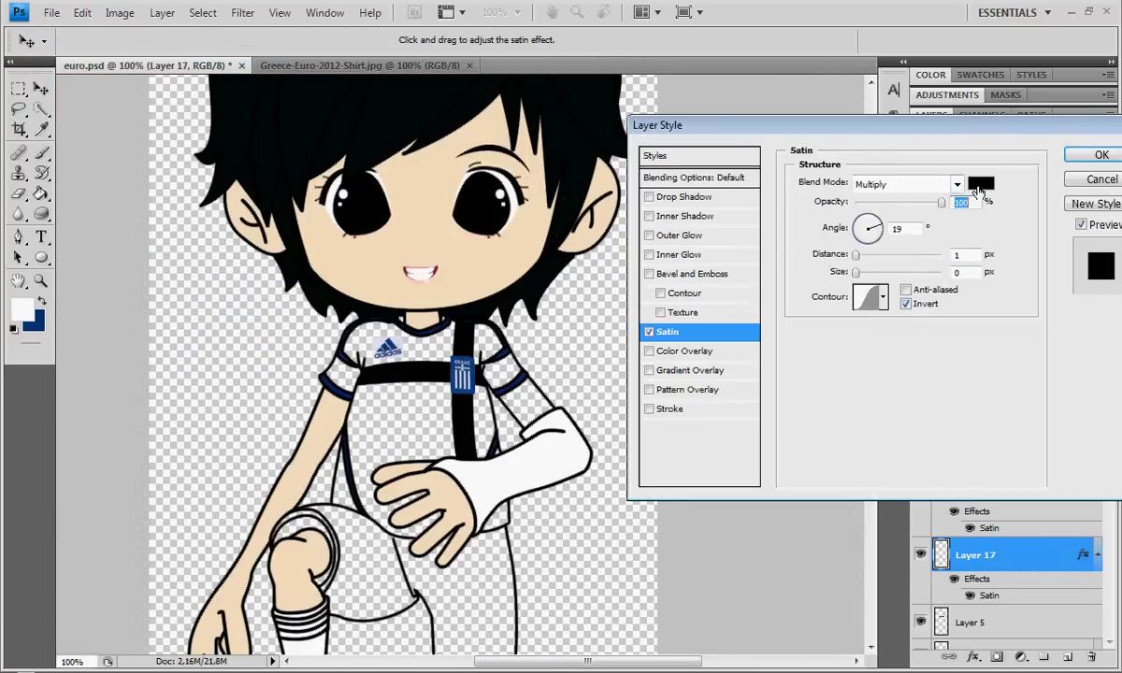
{"action": "left_click", "coordinate": [1085, 183]}
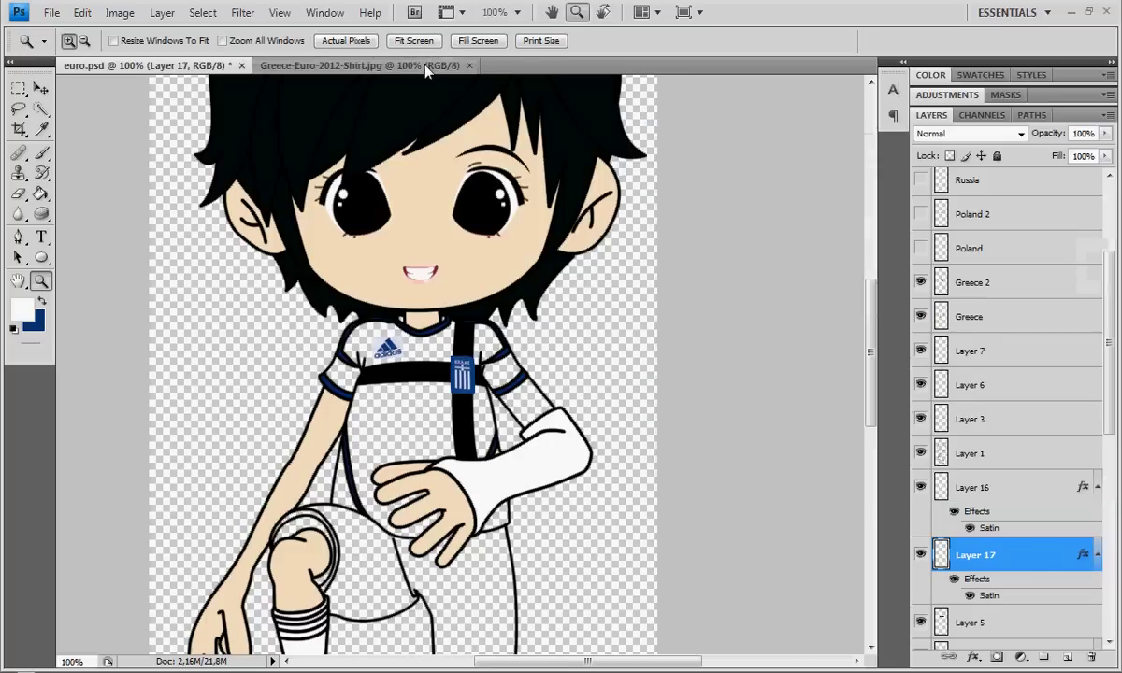
{"action": "left_click", "coordinate": [394, 64]}
{"action": "left_click", "coordinate": [41, 324]}
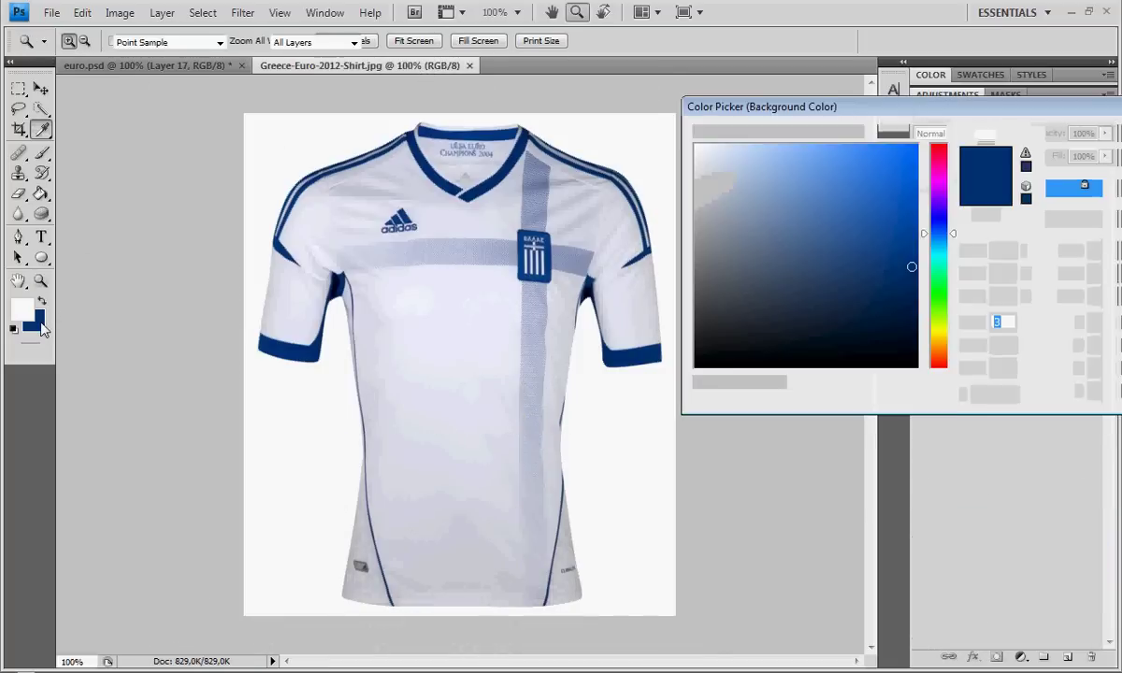
{"action": "left_click", "coordinate": [564, 255]}
{"action": "left_click", "coordinate": [1085, 135]}
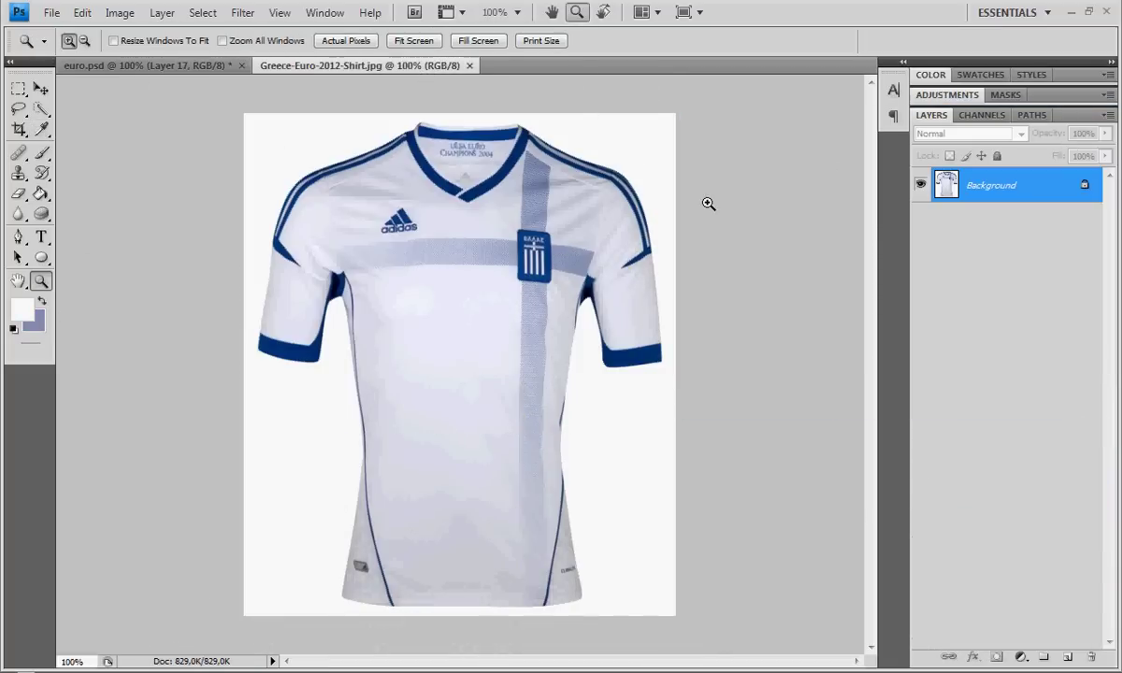
{"action": "left_click", "coordinate": [212, 66]}
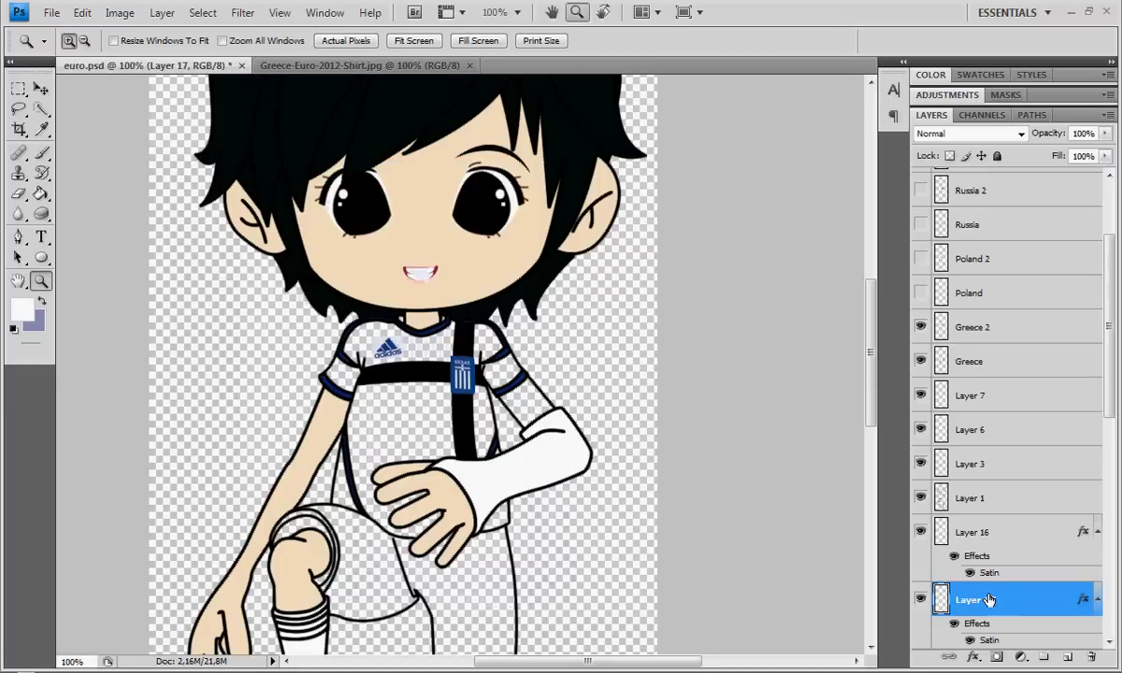
- Change Layer 17's Satin colour to pale blue-grey #818eb1
{"action": "double_click", "coordinate": [987, 643]}
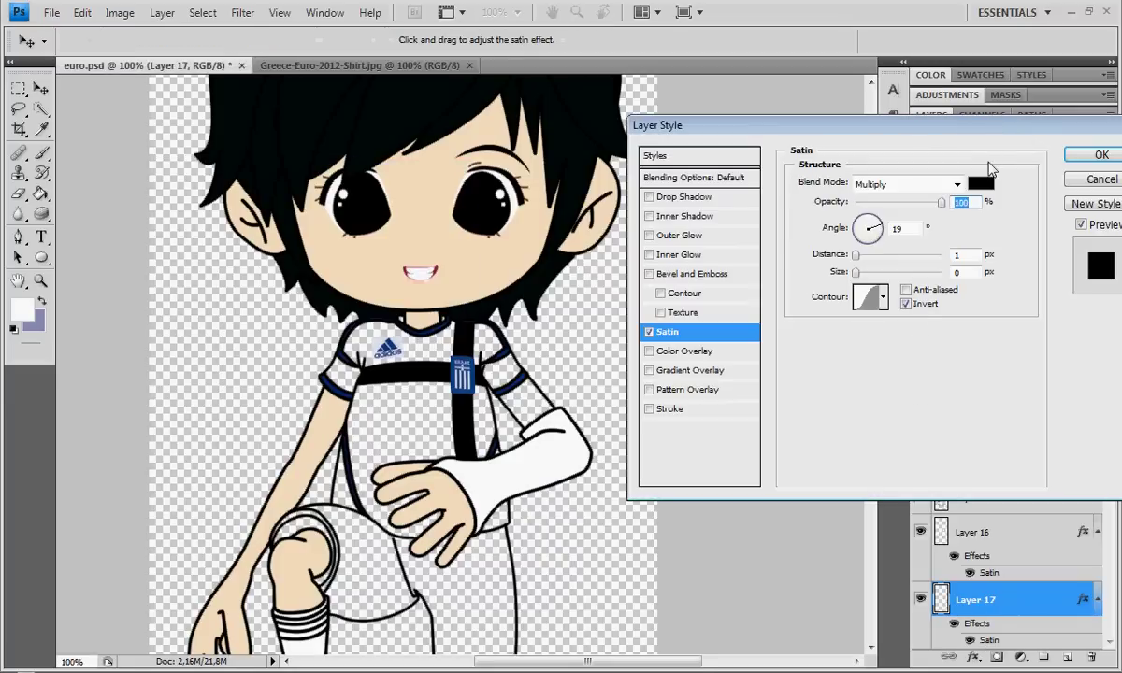
{"action": "left_click", "coordinate": [987, 176]}
{"action": "left_click", "coordinate": [36, 318]}
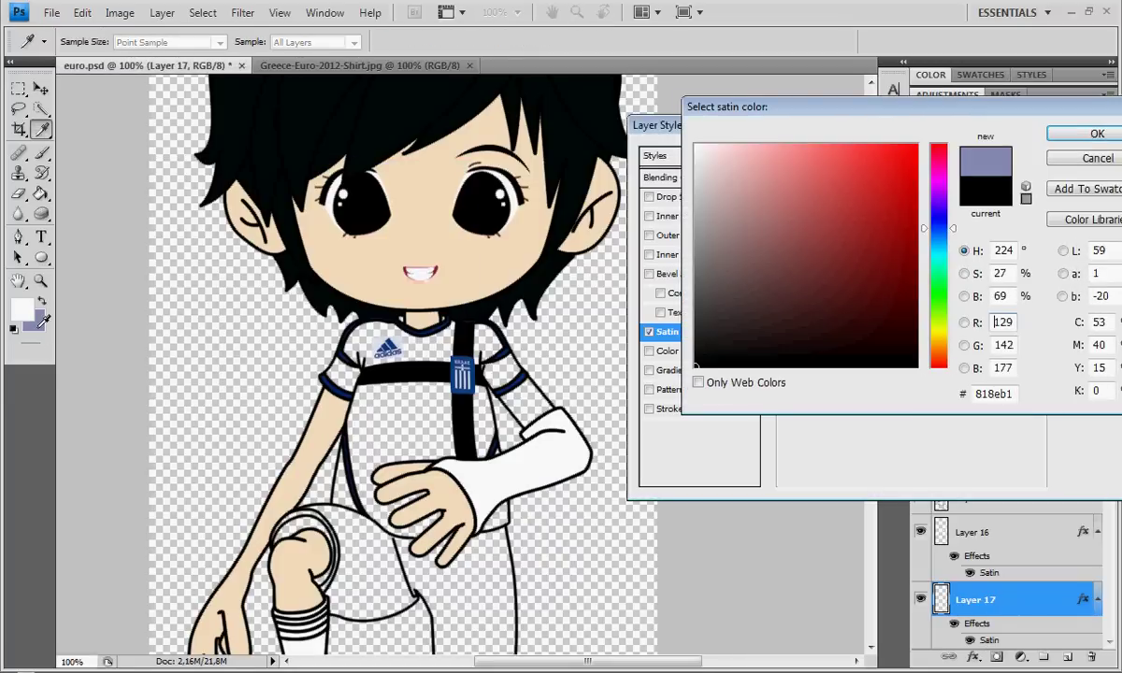
{"action": "left_click", "coordinate": [1096, 134]}
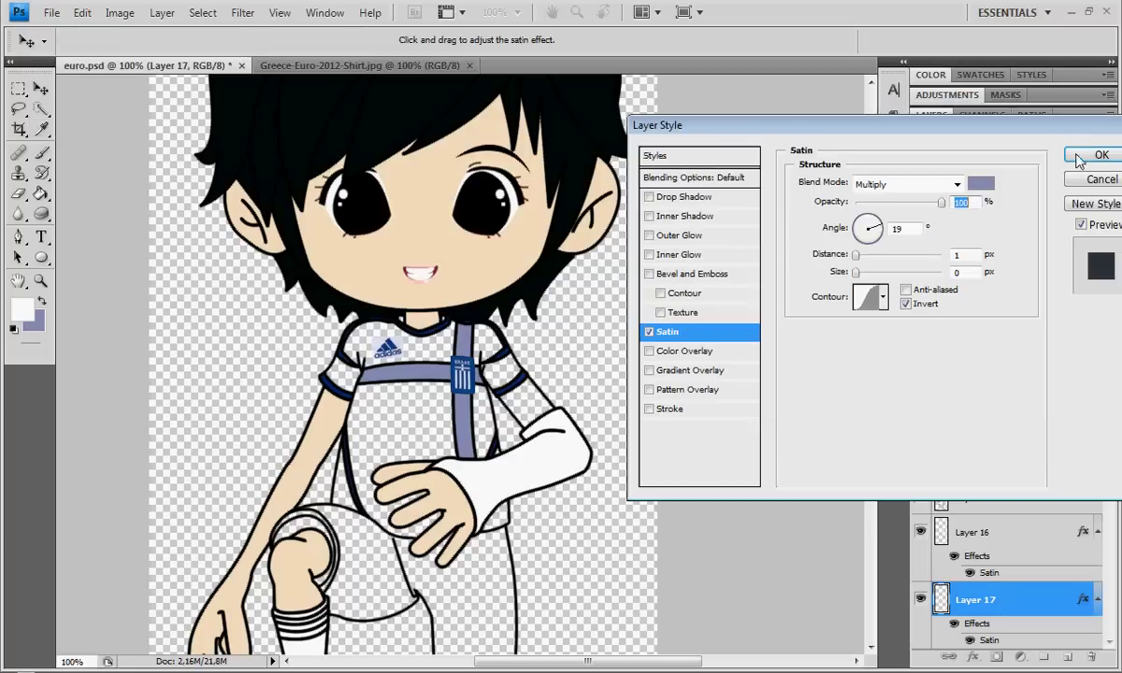
{"action": "left_click", "coordinate": [1087, 155]}
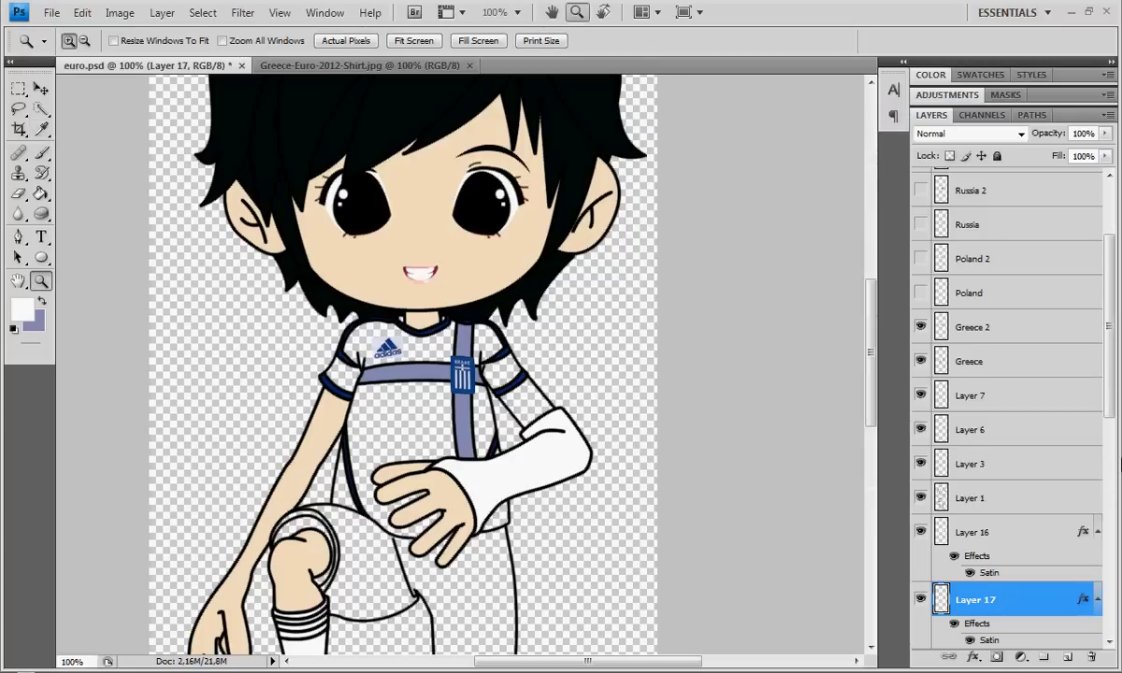
{"action": "scroll", "coordinate": [1107, 474], "scroll_direction": "down", "scroll_amount": 3}
- Add Layer 18 above Layer 5 with a Multiply Satin effect: 100% opacity, 1 px distance
{"action": "left_click", "coordinate": [1030, 559]}
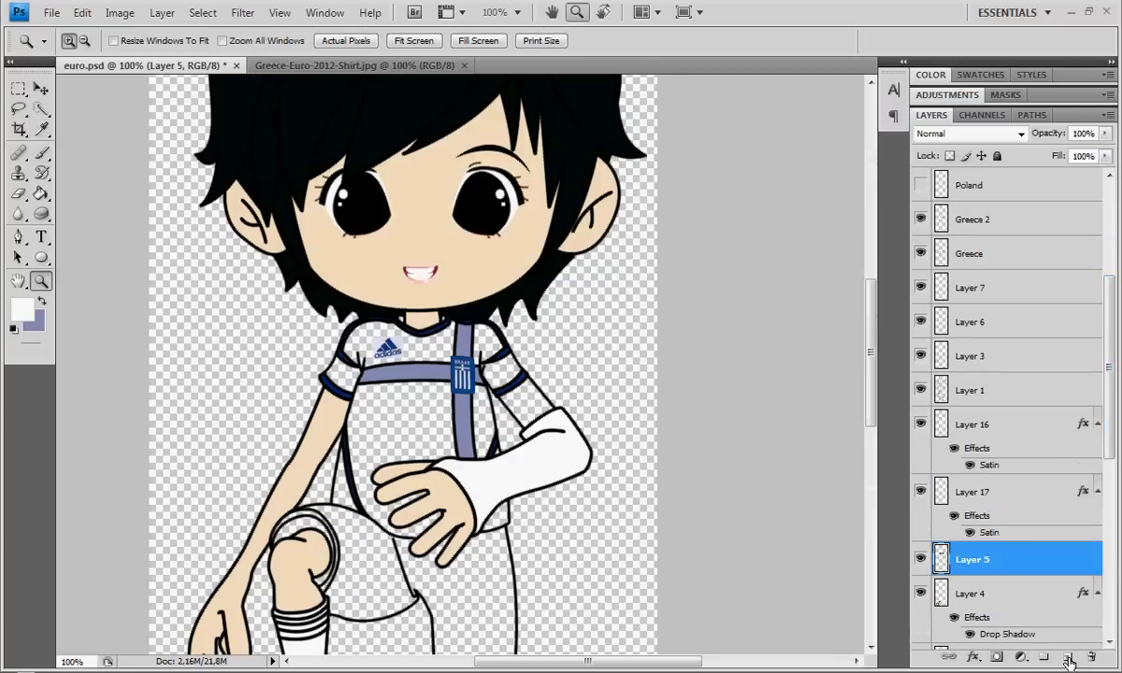
{"action": "key", "text": "ctrl+shift+alt+n"}
{"action": "right_click", "coordinate": [1020, 562]}
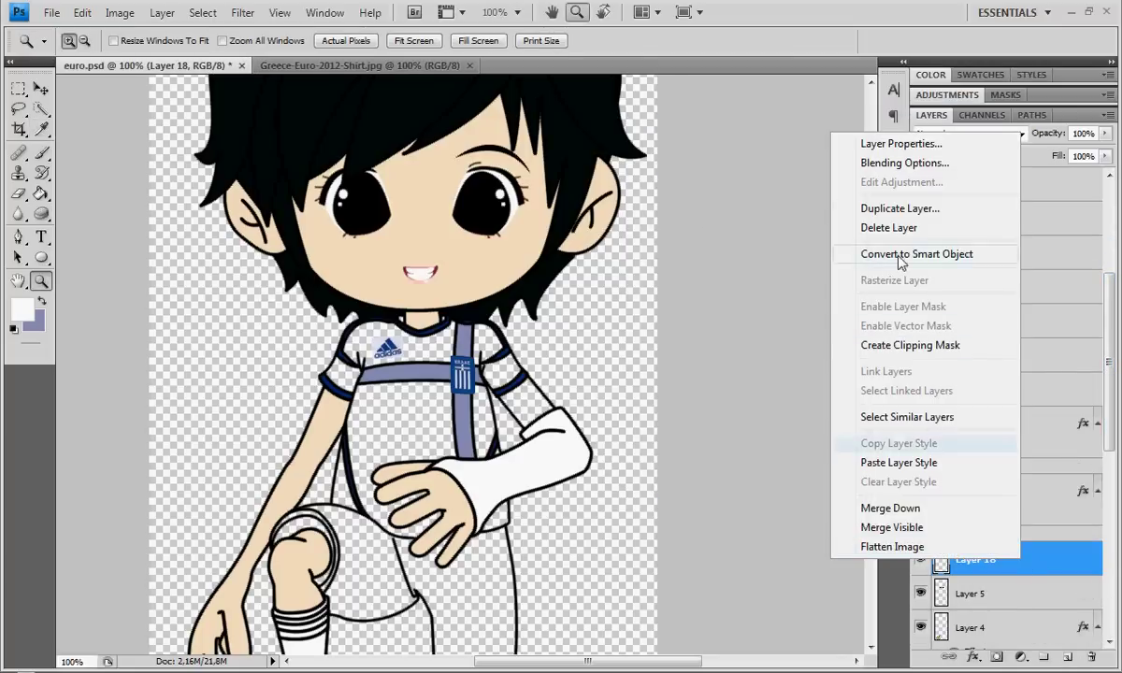
{"action": "left_click", "coordinate": [904, 163]}
{"action": "left_click", "coordinate": [649, 333]}
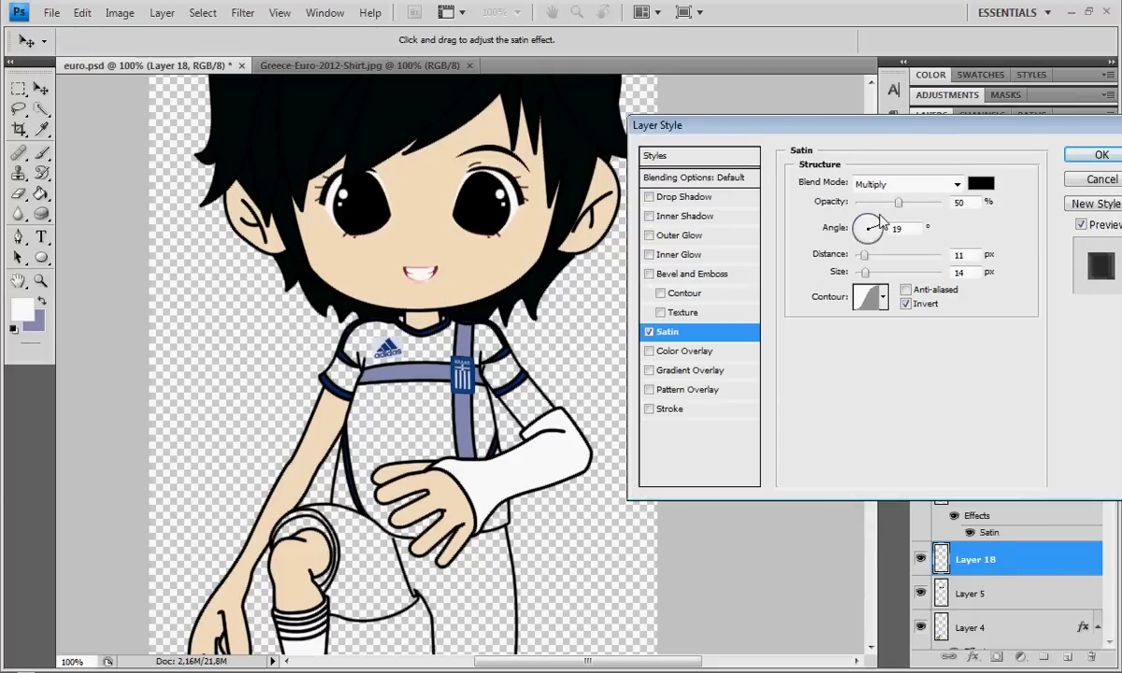
{"action": "left_click_drag", "start_coordinate": [897, 203], "coordinate": [942, 203]}
{"action": "mouse_move", "coordinate": [864, 254]}
{"action": "left_mouse_down"}
{"action": "mouse_move", "coordinate": [854, 254]}
{"action": "mouse_move", "coordinate": [861, 272]}
{"action": "left_mouse_up"}
{"action": "left_click", "coordinate": [1101, 155]}
{"action": "key", "text": "z"}
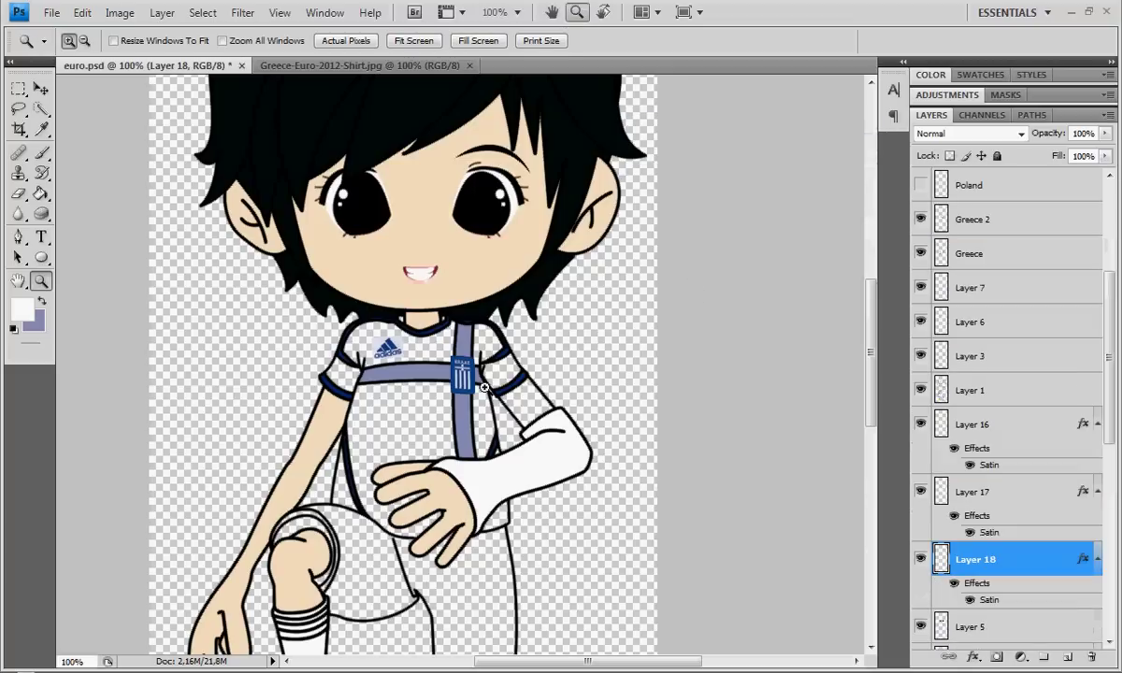
{"action": "left_click", "coordinate": [430, 378]}
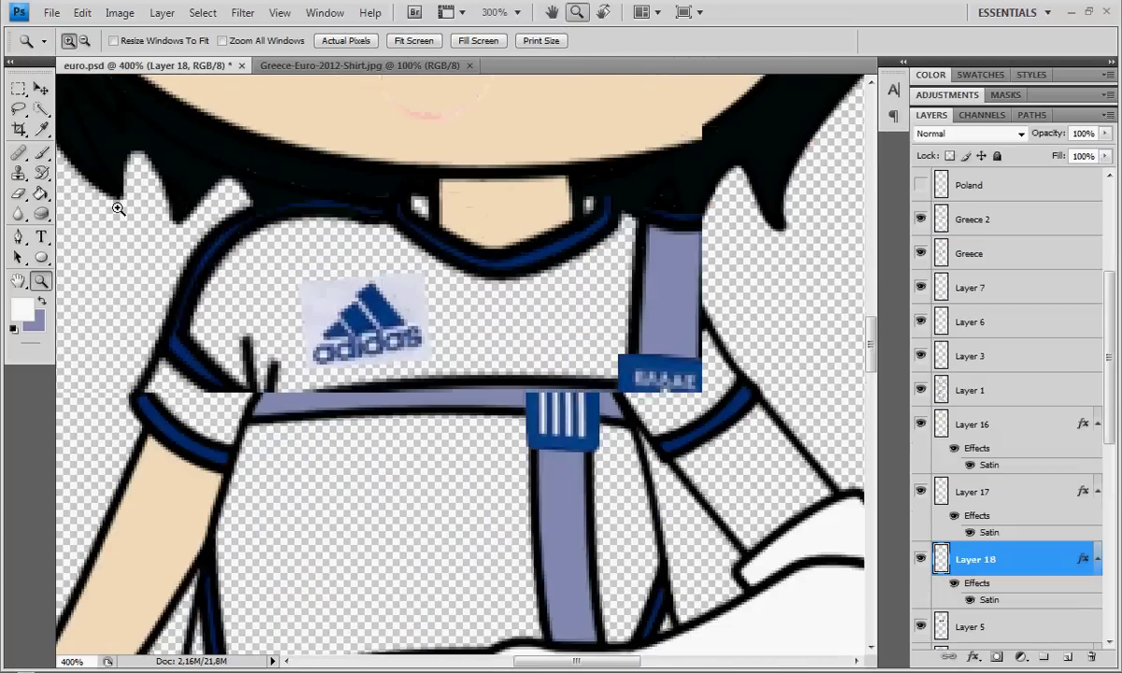
- With a 26 px black brush, paint over the left sleeve, adidas patch and torso beside the strap
{"action": "left_click", "coordinate": [47, 161]}
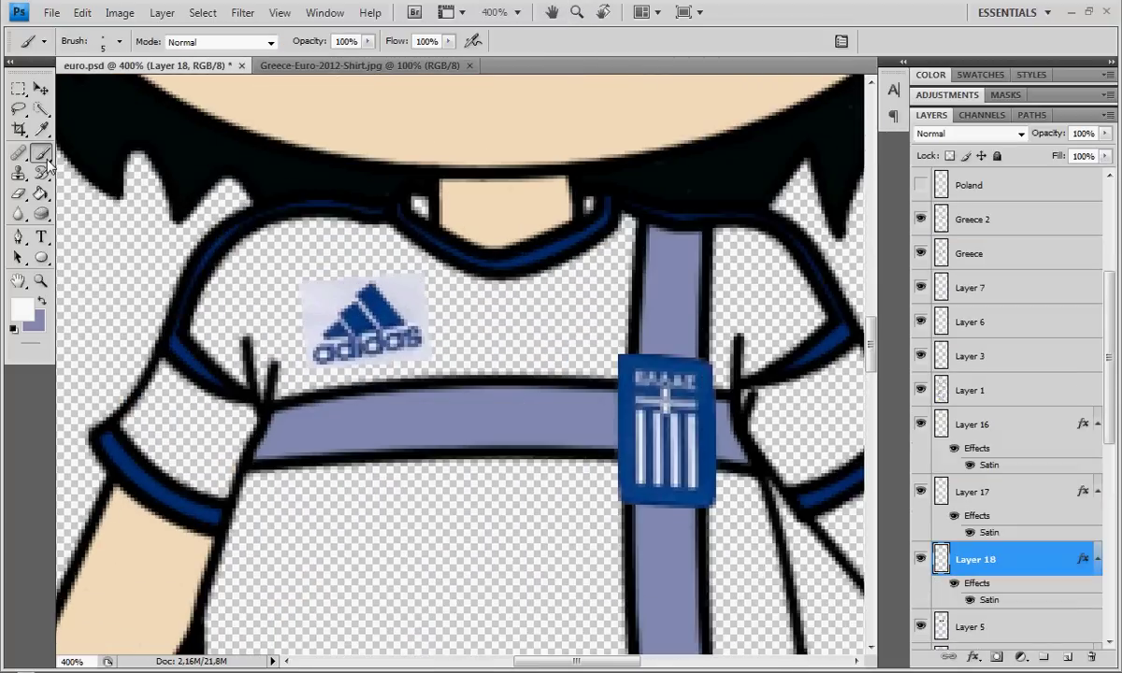
{"action": "right_click", "coordinate": [212, 426]}
{"action": "left_click", "coordinate": [169, 441]}
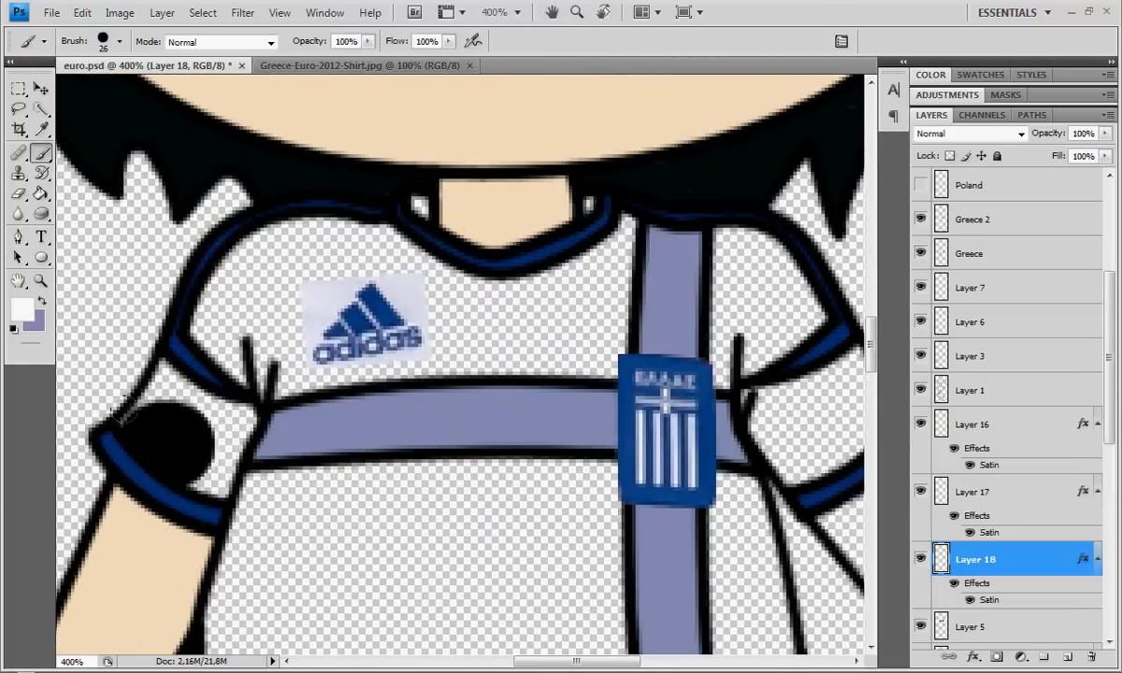
{"action": "mouse_move", "coordinate": [138, 411]}
{"action": "left_mouse_down"}
{"action": "mouse_move", "coordinate": [134, 400]}
{"action": "mouse_move", "coordinate": [213, 256]}
{"action": "mouse_move", "coordinate": [394, 200]}
{"action": "mouse_move", "coordinate": [379, 239]}
{"action": "left_mouse_up"}
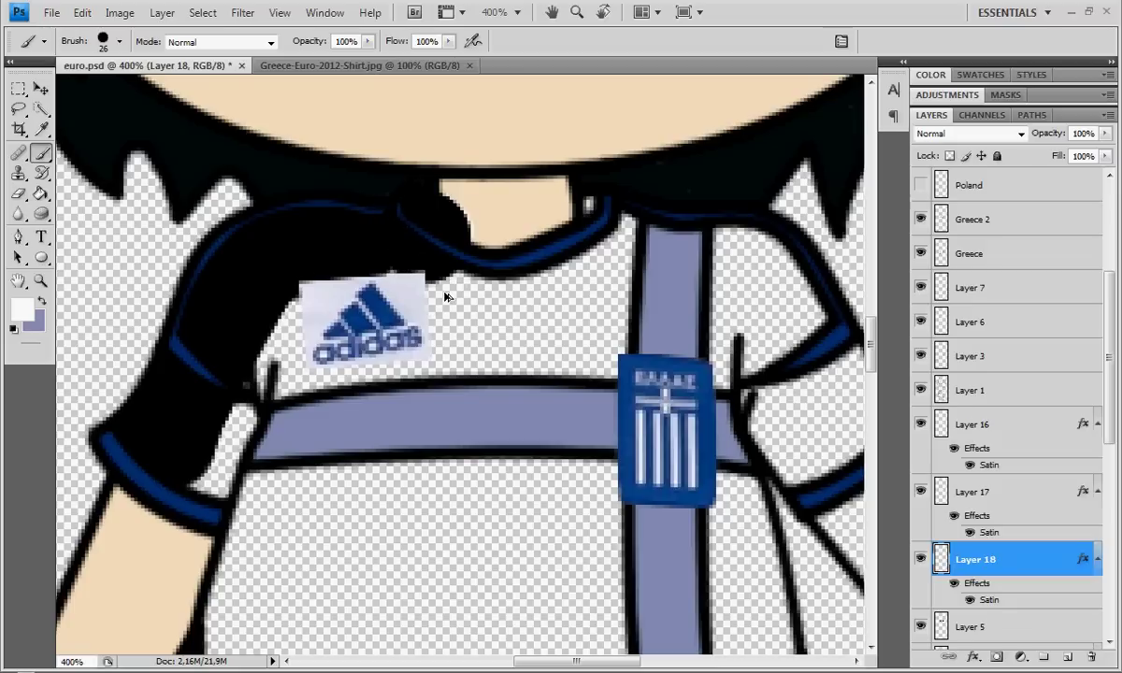
{"action": "key", "text": "ctrl+z"}
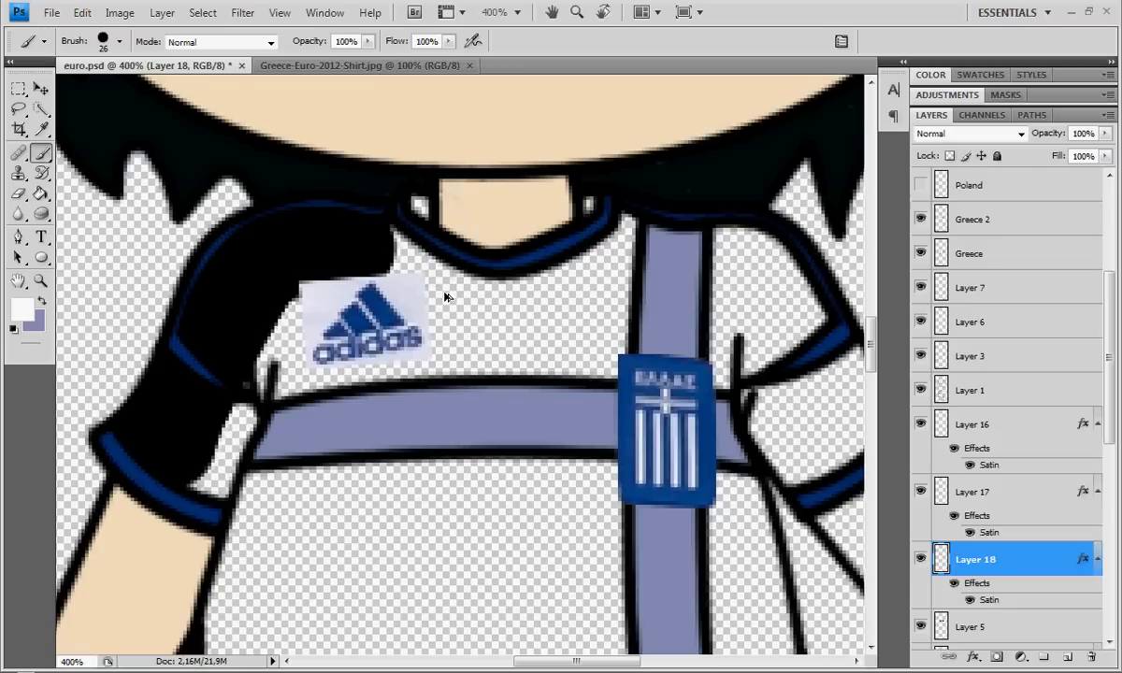
{"action": "key", "text": "ctrl+z"}
{"action": "mouse_move", "coordinate": [362, 231]}
{"action": "left_mouse_down"}
{"action": "mouse_move", "coordinate": [189, 422]}
{"action": "mouse_move", "coordinate": [556, 258]}
{"action": "mouse_move", "coordinate": [589, 226]}
{"action": "mouse_move", "coordinate": [763, 297]}
{"action": "mouse_move", "coordinate": [691, 319]}
{"action": "mouse_move", "coordinate": [583, 306]}
{"action": "mouse_move", "coordinate": [594, 338]}
{"action": "left_mouse_up"}
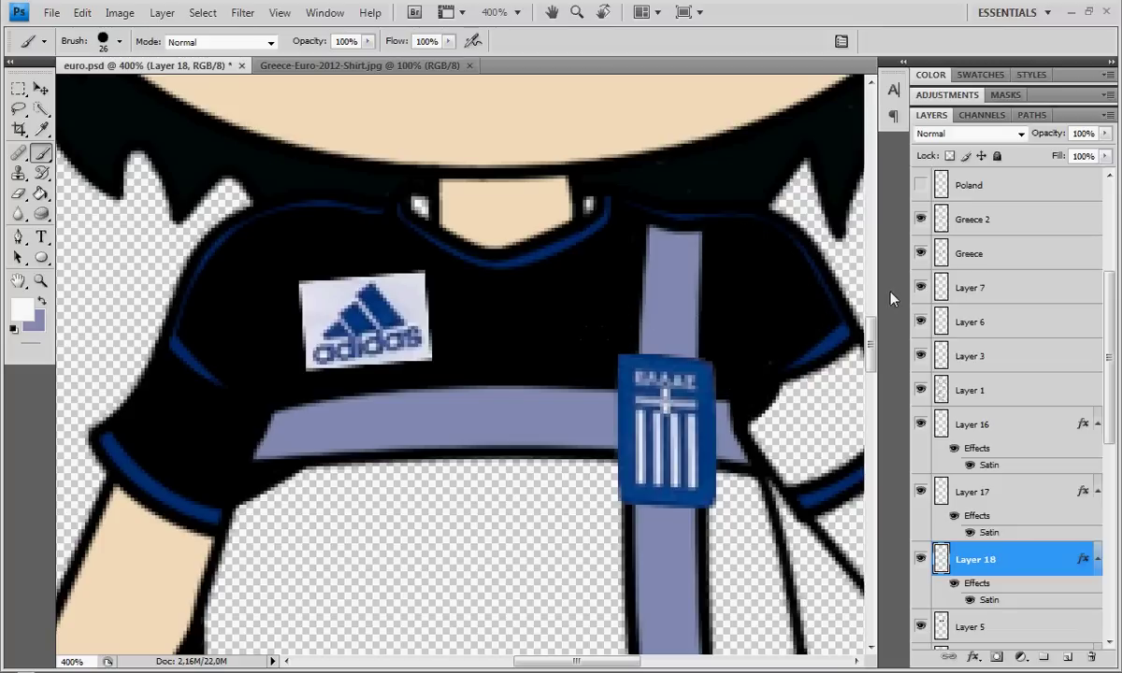
{"action": "left_click_drag", "start_coordinate": [870, 327], "coordinate": [870, 353]}
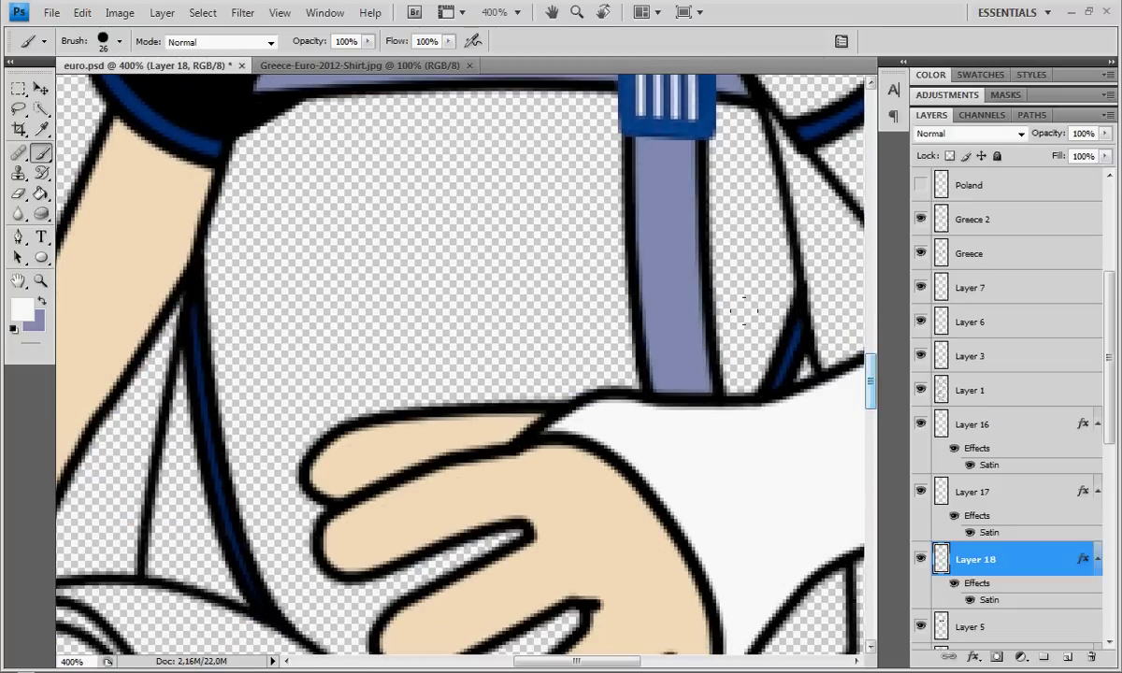
{"action": "mouse_move", "coordinate": [621, 319]}
{"action": "left_mouse_down"}
{"action": "mouse_move", "coordinate": [536, 317]}
{"action": "mouse_move", "coordinate": [552, 342]}
{"action": "mouse_move", "coordinate": [374, 355]}
{"action": "mouse_move", "coordinate": [251, 383]}
{"action": "mouse_move", "coordinate": [233, 379]}
{"action": "mouse_move", "coordinate": [211, 266]}
{"action": "left_mouse_up"}
{"action": "mouse_move", "coordinate": [192, 313]}
{"action": "left_mouse_down"}
{"action": "mouse_move", "coordinate": [173, 393]}
{"action": "mouse_move", "coordinate": [182, 350]}
{"action": "mouse_move", "coordinate": [237, 362]}
{"action": "mouse_move", "coordinate": [243, 385]}
{"action": "mouse_move", "coordinate": [221, 446]}
{"action": "mouse_move", "coordinate": [233, 476]}
{"action": "mouse_move", "coordinate": [198, 496]}
{"action": "left_mouse_up"}
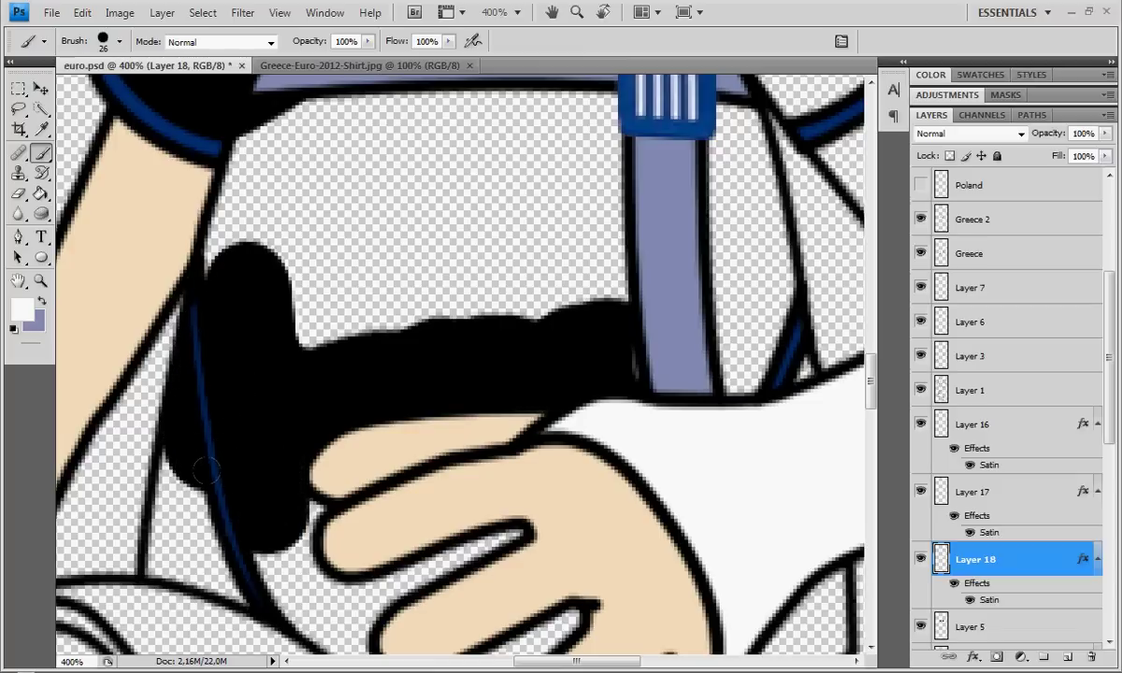
- Paint black along the strap's left edge at 8 px and between the fingers at 6 px
{"action": "right_click", "coordinate": [194, 458]}
{"action": "left_click_drag", "start_coordinate": [259, 462], "coordinate": [209, 512]}
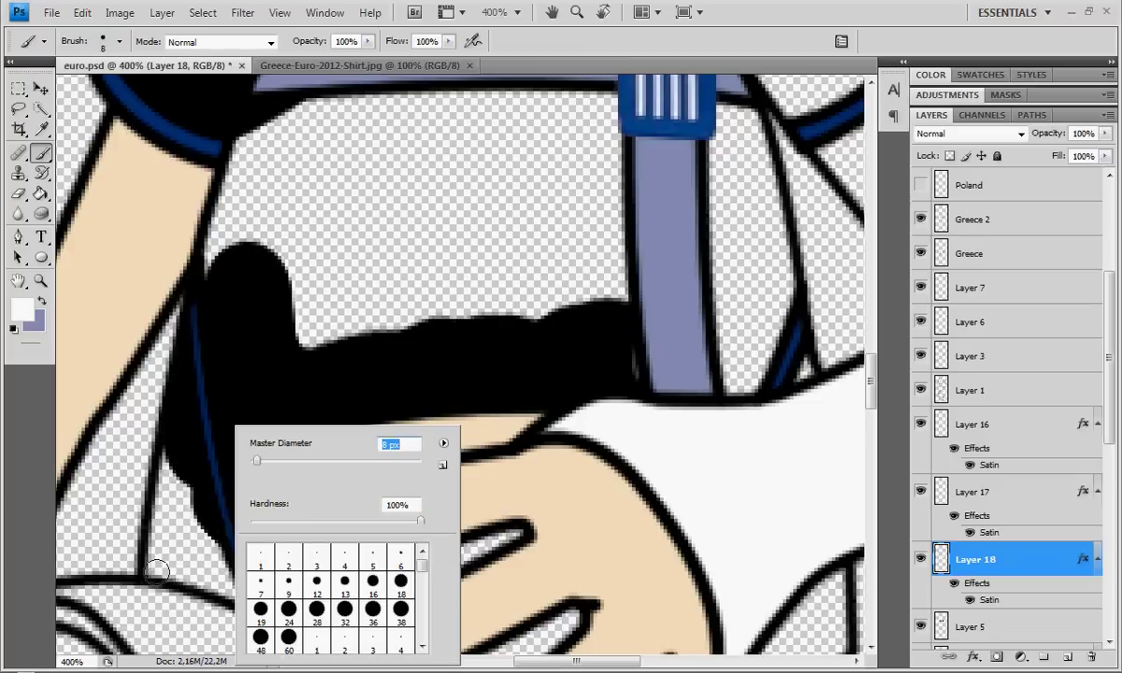
{"action": "key", "text": "Return"}
{"action": "mouse_move", "coordinate": [142, 535]}
{"action": "left_mouse_down"}
{"action": "mouse_move", "coordinate": [148, 463]}
{"action": "mouse_move", "coordinate": [159, 514]}
{"action": "left_mouse_up"}
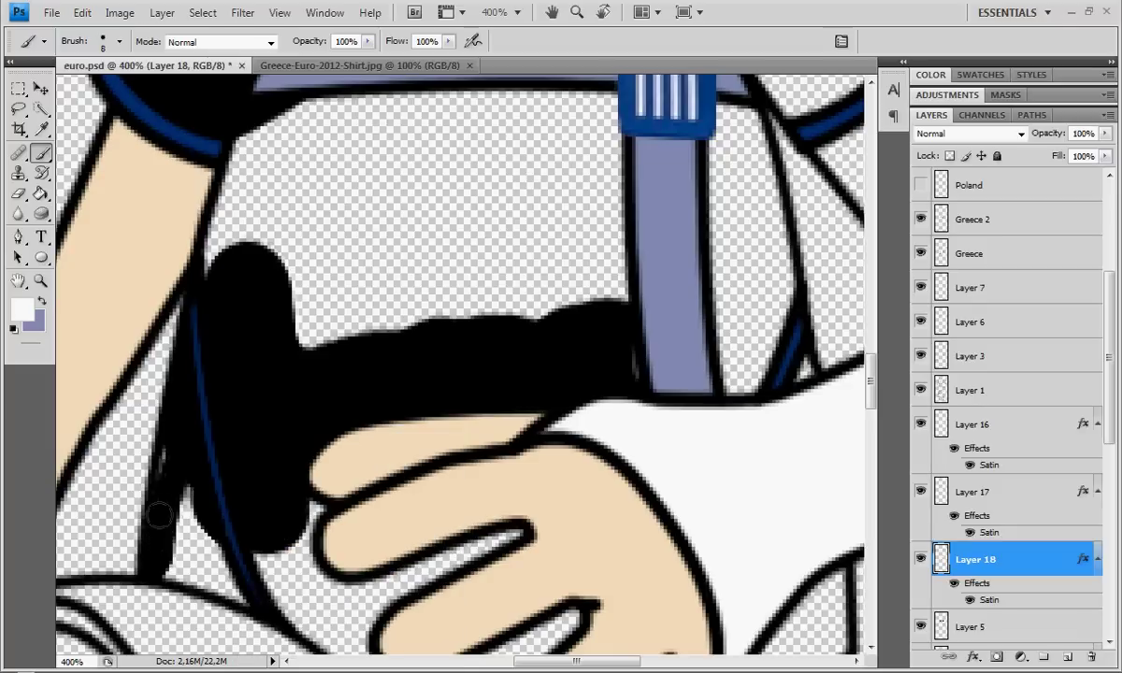
{"action": "mouse_move", "coordinate": [173, 442]}
{"action": "left_mouse_down"}
{"action": "mouse_move", "coordinate": [184, 505]}
{"action": "mouse_move", "coordinate": [165, 567]}
{"action": "mouse_move", "coordinate": [234, 565]}
{"action": "mouse_move", "coordinate": [187, 510]}
{"action": "mouse_move", "coordinate": [201, 539]}
{"action": "mouse_move", "coordinate": [242, 539]}
{"action": "mouse_move", "coordinate": [309, 503]}
{"action": "mouse_move", "coordinate": [285, 552]}
{"action": "mouse_move", "coordinate": [320, 599]}
{"action": "mouse_move", "coordinate": [258, 571]}
{"action": "mouse_move", "coordinate": [361, 591]}
{"action": "mouse_move", "coordinate": [438, 558]}
{"action": "left_mouse_up"}
{"action": "right_click", "coordinate": [574, 486]}
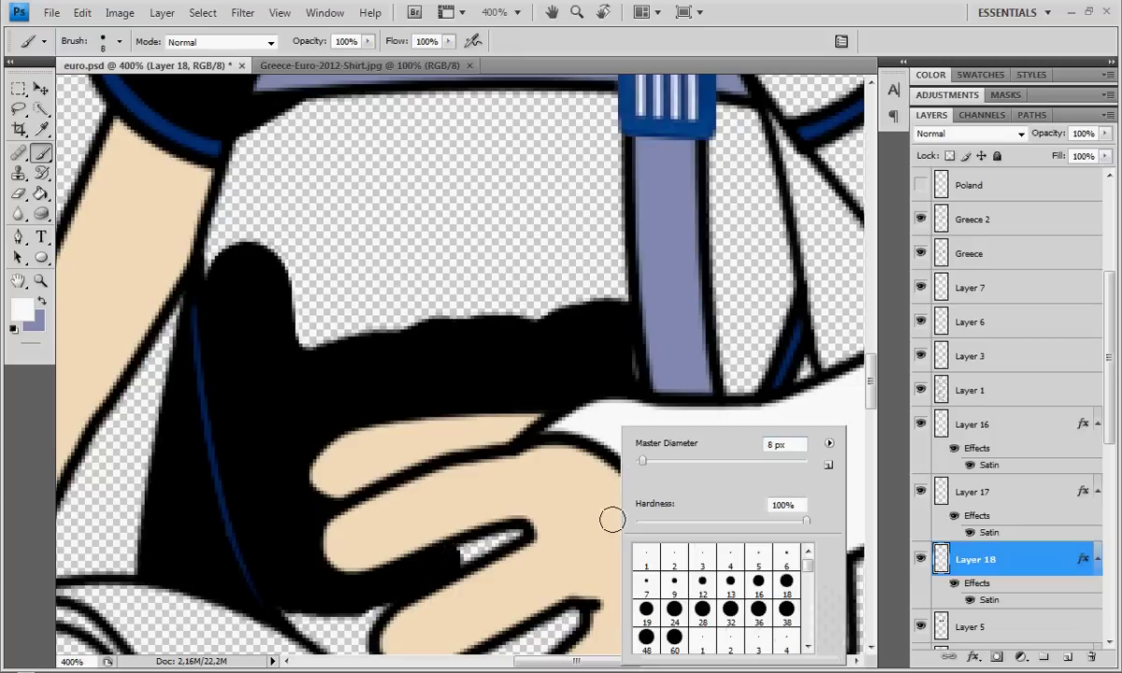
{"action": "key", "text": "Return"}
{"action": "left_click_drag", "start_coordinate": [428, 523], "coordinate": [516, 536]}
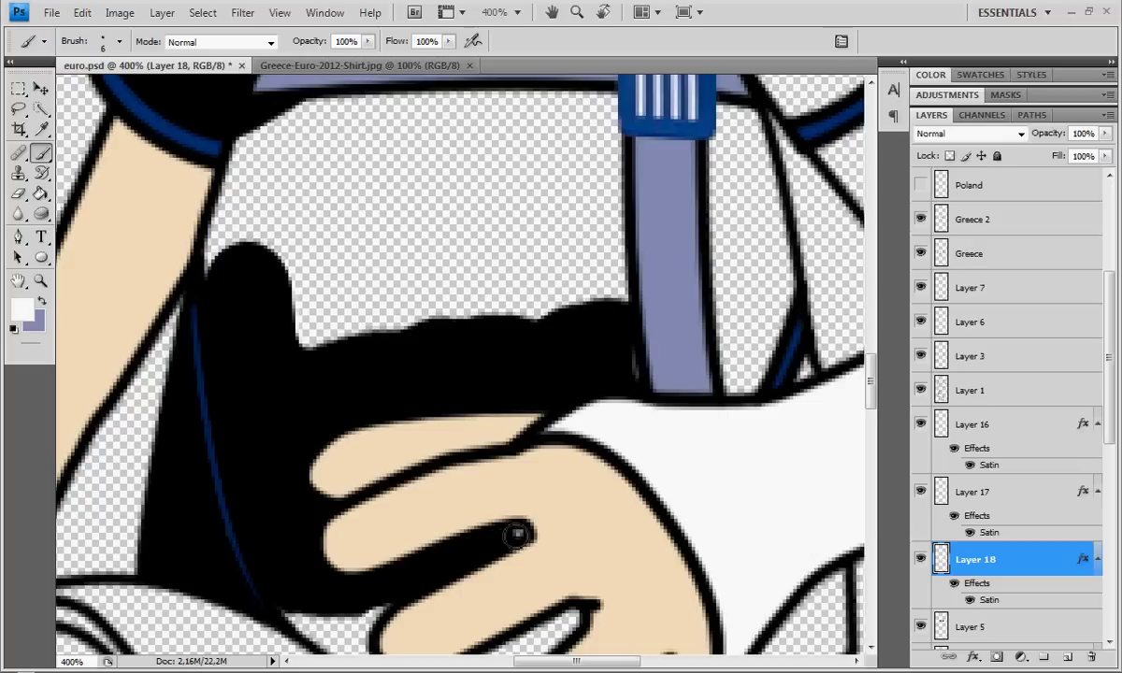
- Fill the lower gap between the fingers with a black 6 px stroke, then view at actual size
{"action": "scroll", "coordinate": [820, 374], "scroll_direction": "down", "scroll_amount": 5}
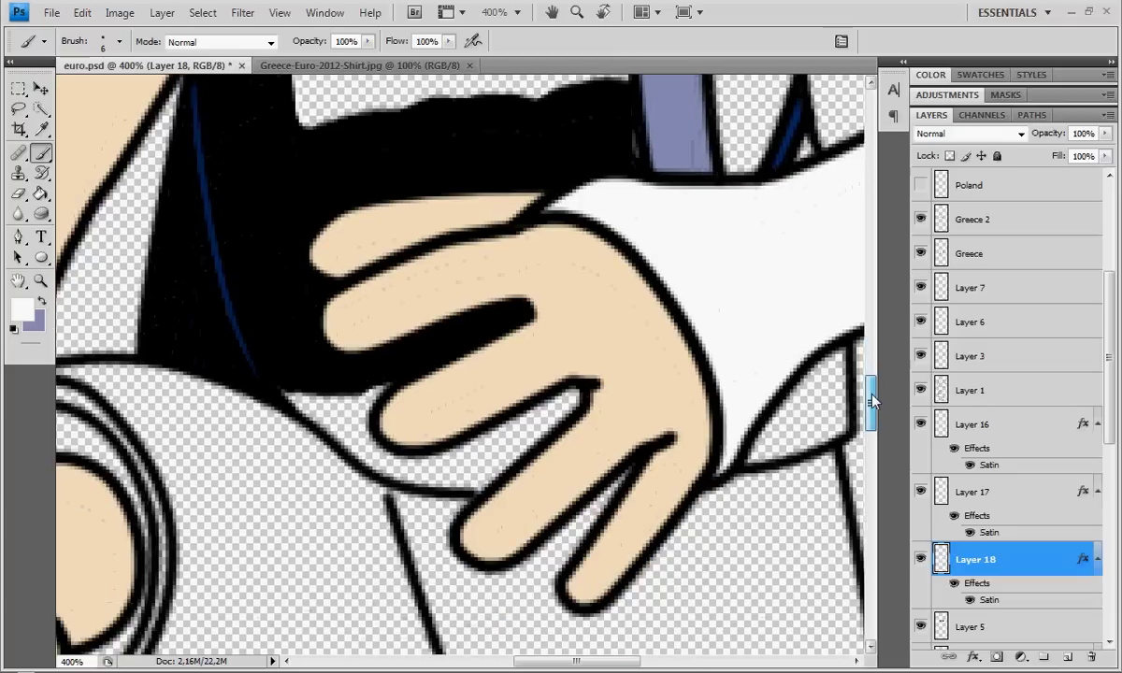
{"action": "mouse_move", "coordinate": [328, 423]}
{"action": "left_mouse_down"}
{"action": "mouse_move", "coordinate": [308, 409]}
{"action": "mouse_move", "coordinate": [350, 423]}
{"action": "mouse_move", "coordinate": [372, 387]}
{"action": "mouse_move", "coordinate": [361, 421]}
{"action": "mouse_move", "coordinate": [332, 432]}
{"action": "mouse_move", "coordinate": [376, 458]}
{"action": "mouse_move", "coordinate": [467, 473]}
{"action": "mouse_move", "coordinate": [450, 470]}
{"action": "mouse_move", "coordinate": [483, 446]}
{"action": "mouse_move", "coordinate": [499, 463]}
{"action": "mouse_move", "coordinate": [505, 411]}
{"action": "mouse_move", "coordinate": [543, 431]}
{"action": "mouse_move", "coordinate": [538, 397]}
{"action": "mouse_move", "coordinate": [561, 383]}
{"action": "mouse_move", "coordinate": [546, 401]}
{"action": "mouse_move", "coordinate": [575, 395]}
{"action": "left_mouse_up"}
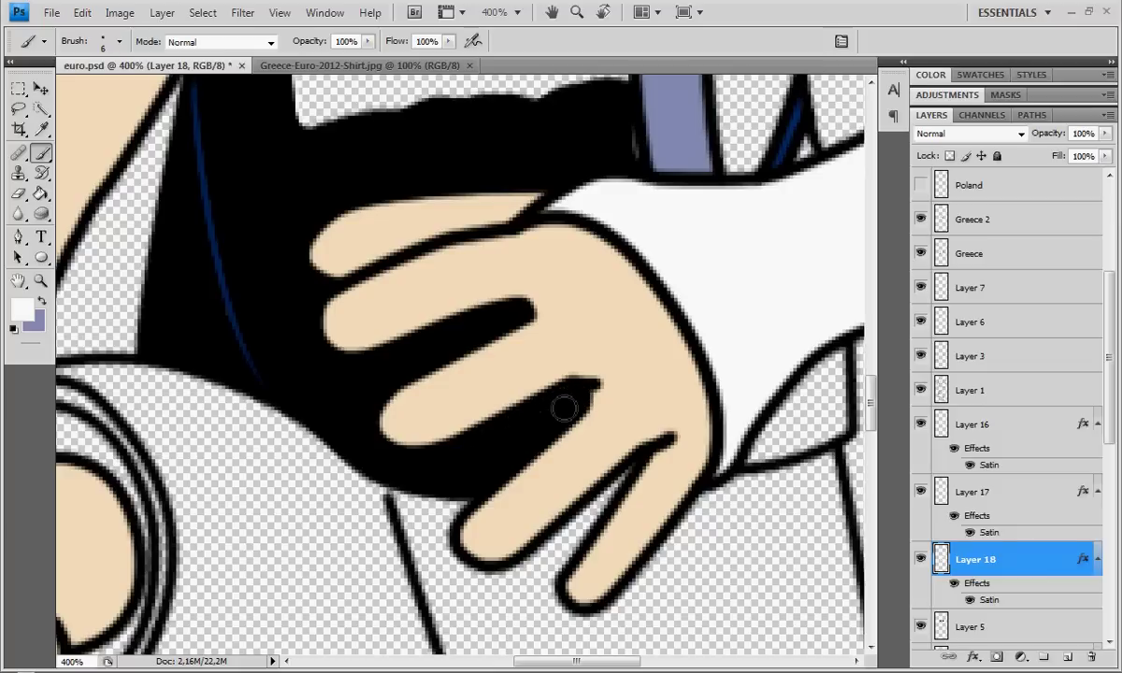
{"action": "left_click", "coordinate": [40, 281]}
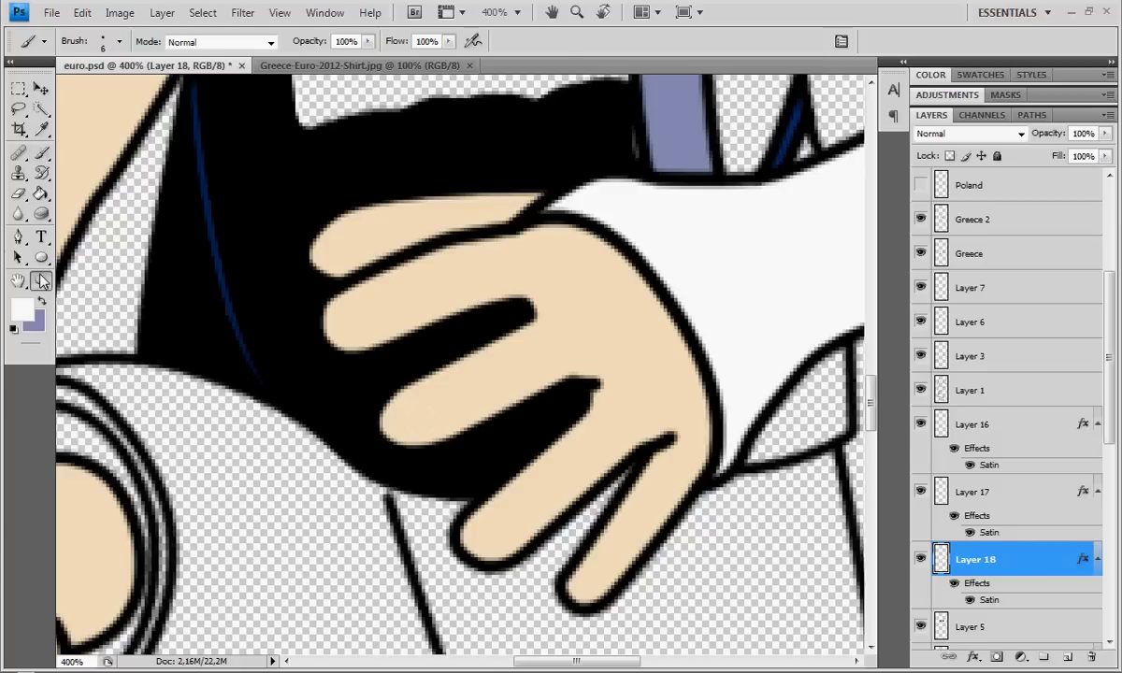
{"action": "left_click", "coordinate": [346, 40]}
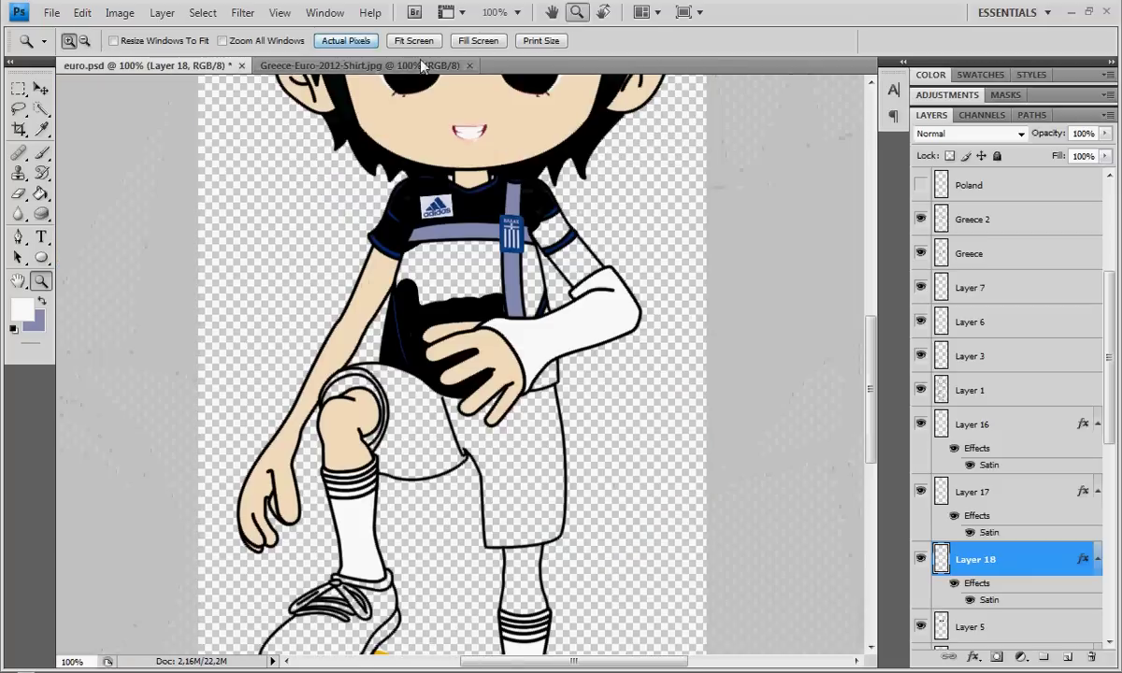
- Zoom in on the crest and paint black into the shirt gap with a 27 px brush
{"action": "left_click", "coordinate": [41, 153]}
{"action": "left_click", "coordinate": [40, 280]}
{"action": "left_click", "coordinate": [494, 259]}
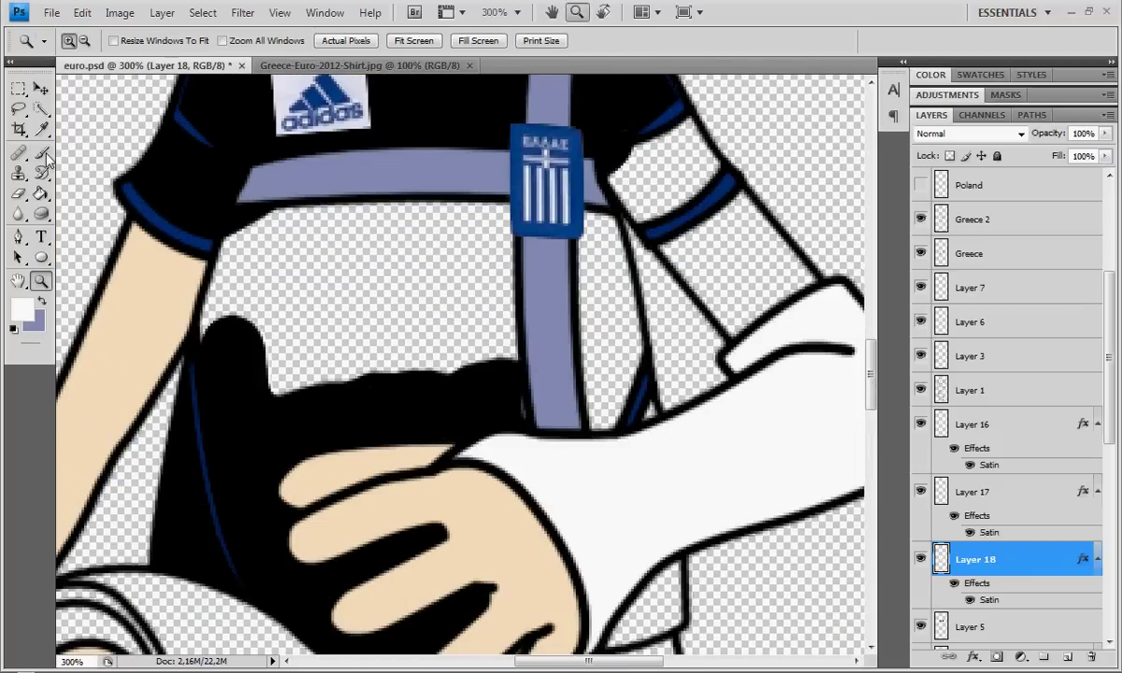
{"action": "left_click", "coordinate": [42, 154]}
{"action": "right_click", "coordinate": [361, 304]}
{"action": "left_click_drag", "start_coordinate": [403, 340], "coordinate": [416, 337]}
{"action": "mouse_move", "coordinate": [283, 333]}
{"action": "left_mouse_down"}
{"action": "mouse_move", "coordinate": [204, 313]}
{"action": "mouse_move", "coordinate": [215, 228]}
{"action": "mouse_move", "coordinate": [436, 163]}
{"action": "mouse_move", "coordinate": [430, 271]}
{"action": "mouse_move", "coordinate": [463, 318]}
{"action": "mouse_move", "coordinate": [341, 317]}
{"action": "left_mouse_up"}
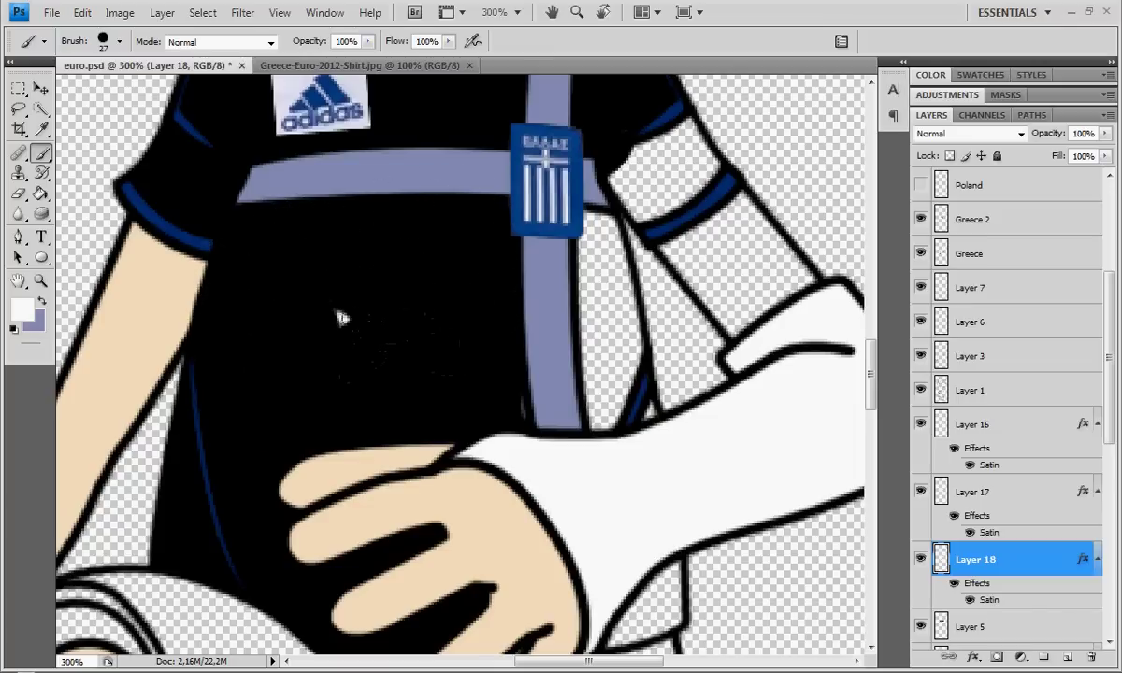
- Paint black on Layer 18 between the stripe and right sleeve, up to the right shoulder
{"action": "left_click", "coordinate": [921, 492]}
{"action": "left_click", "coordinate": [972, 492]}
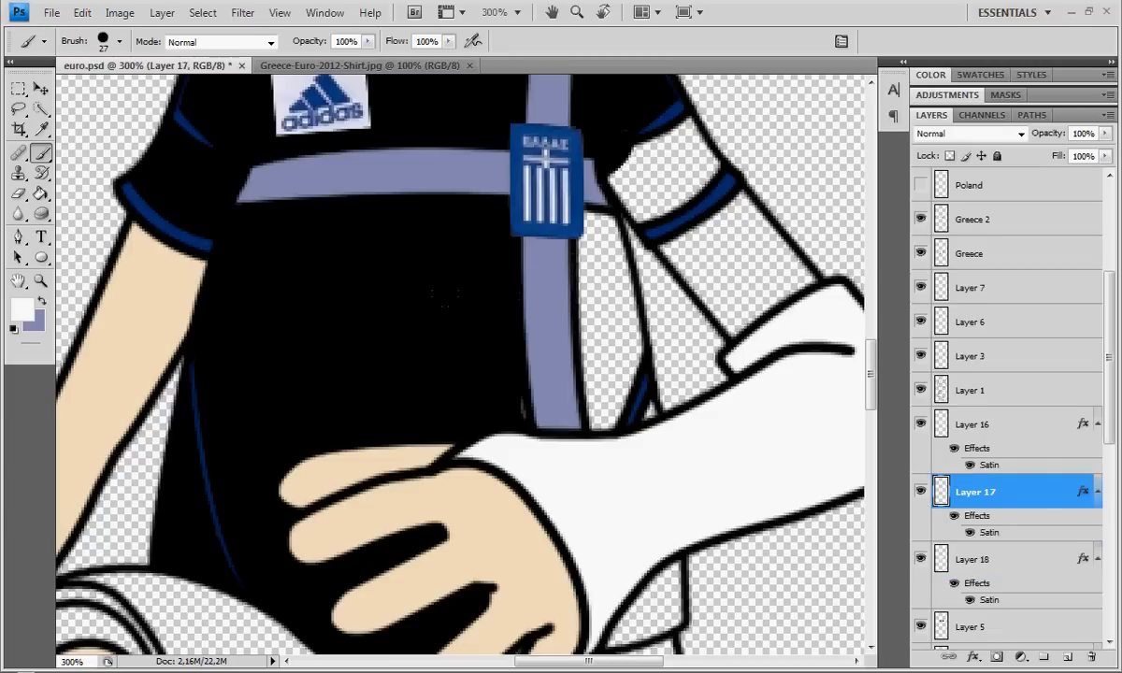
{"action": "left_click", "coordinate": [19, 194]}
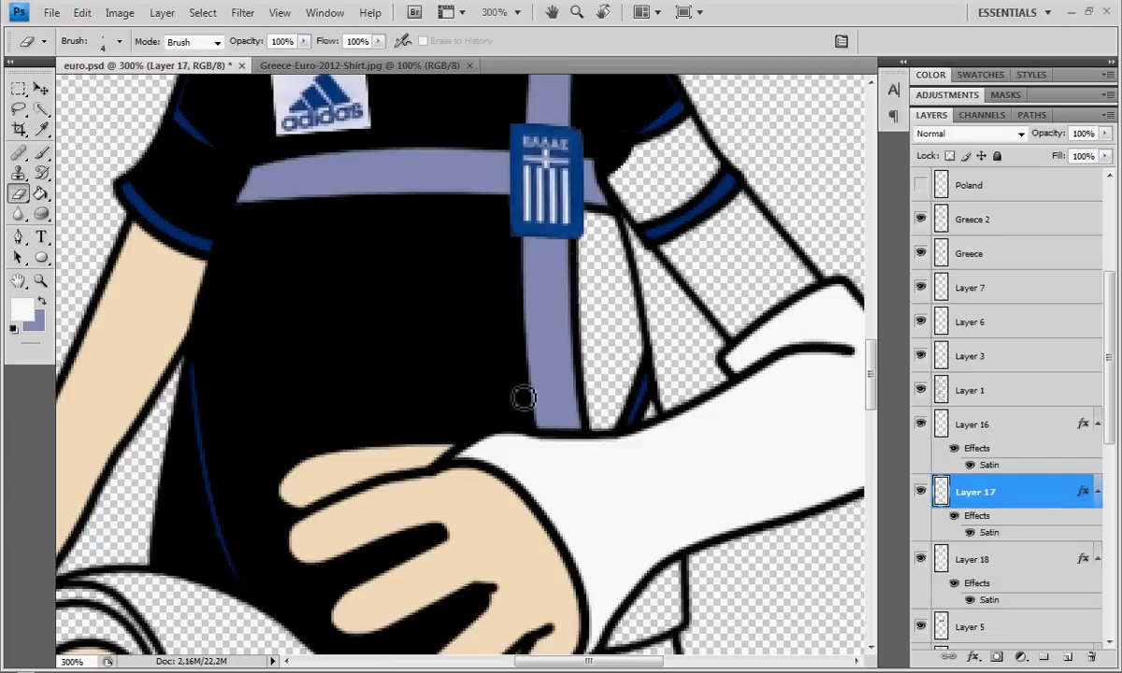
{"action": "left_click", "coordinate": [1019, 566]}
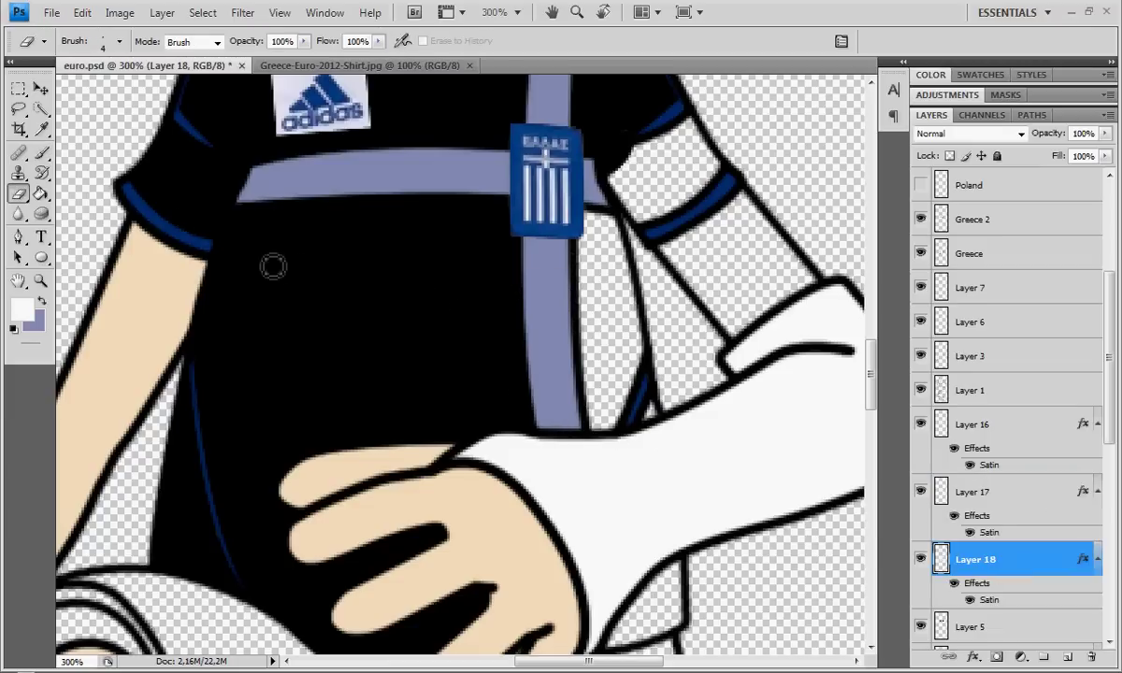
{"action": "left_click", "coordinate": [42, 155]}
{"action": "left_click_drag", "start_coordinate": [576, 375], "coordinate": [558, 207]}
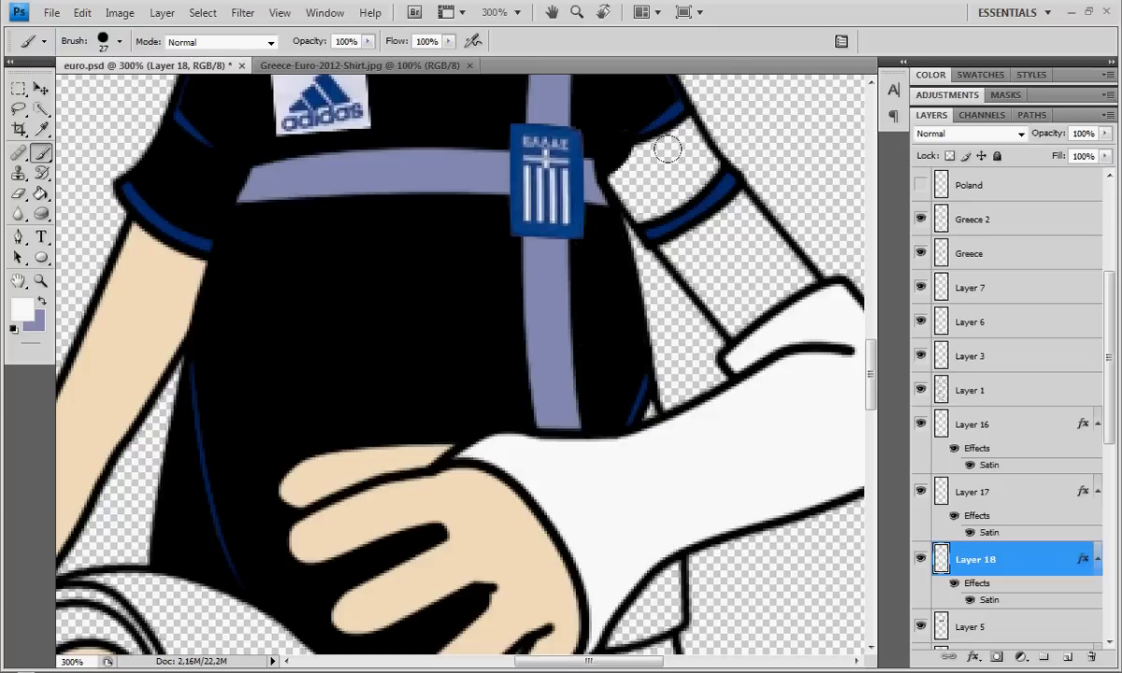
{"action": "mouse_move", "coordinate": [648, 159]}
{"action": "left_mouse_down"}
{"action": "mouse_move", "coordinate": [617, 150]}
{"action": "mouse_move", "coordinate": [593, 182]}
{"action": "mouse_move", "coordinate": [584, 161]}
{"action": "mouse_move", "coordinate": [603, 161]}
{"action": "left_mouse_up"}
{"action": "left_click_drag", "start_coordinate": [629, 143], "coordinate": [659, 149]}
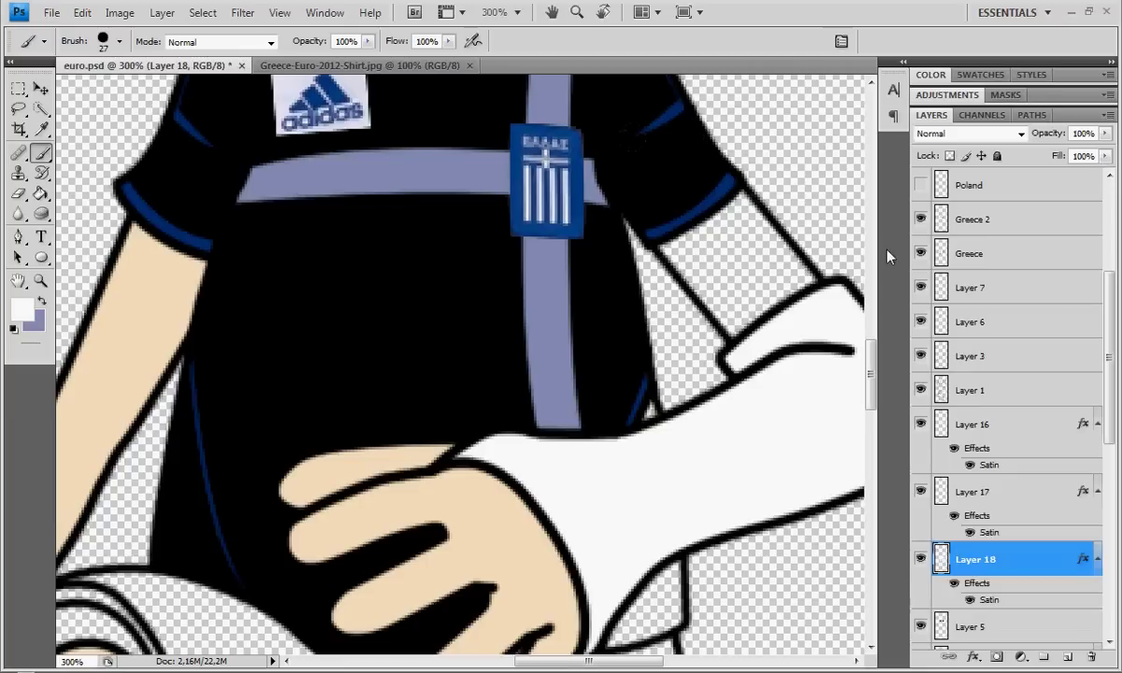
{"action": "left_click_drag", "start_coordinate": [869, 374], "coordinate": [870, 341]}
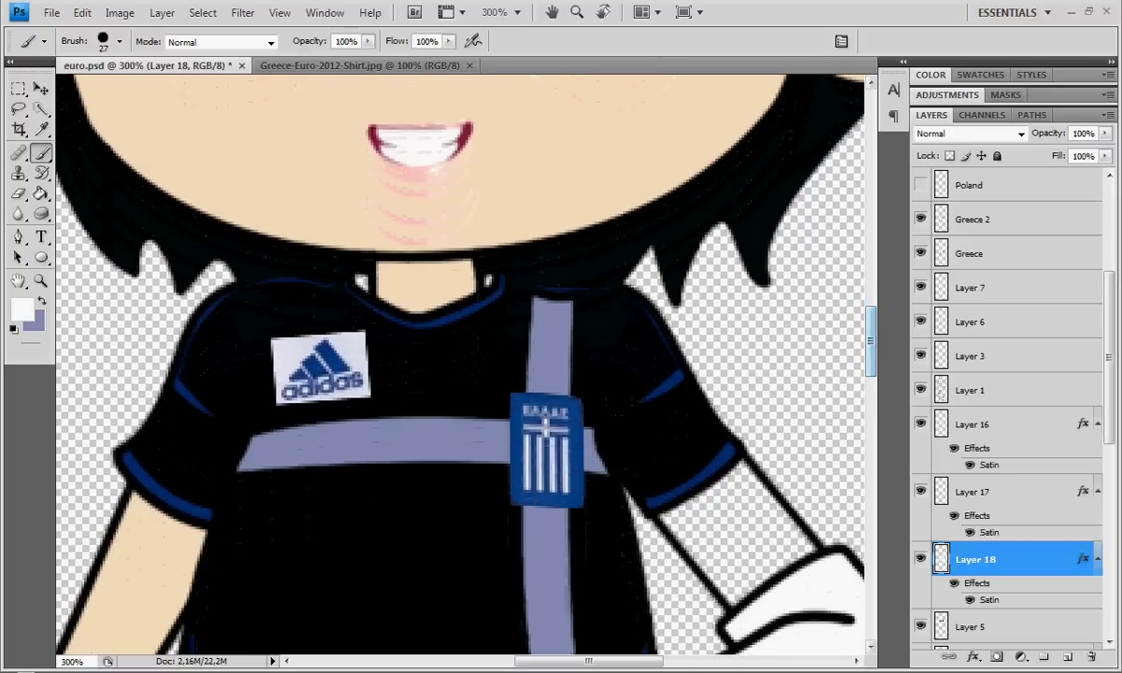
- Erase the faint specks from the vertical stripe above the crest on Layer 17
{"action": "left_click", "coordinate": [977, 425]}
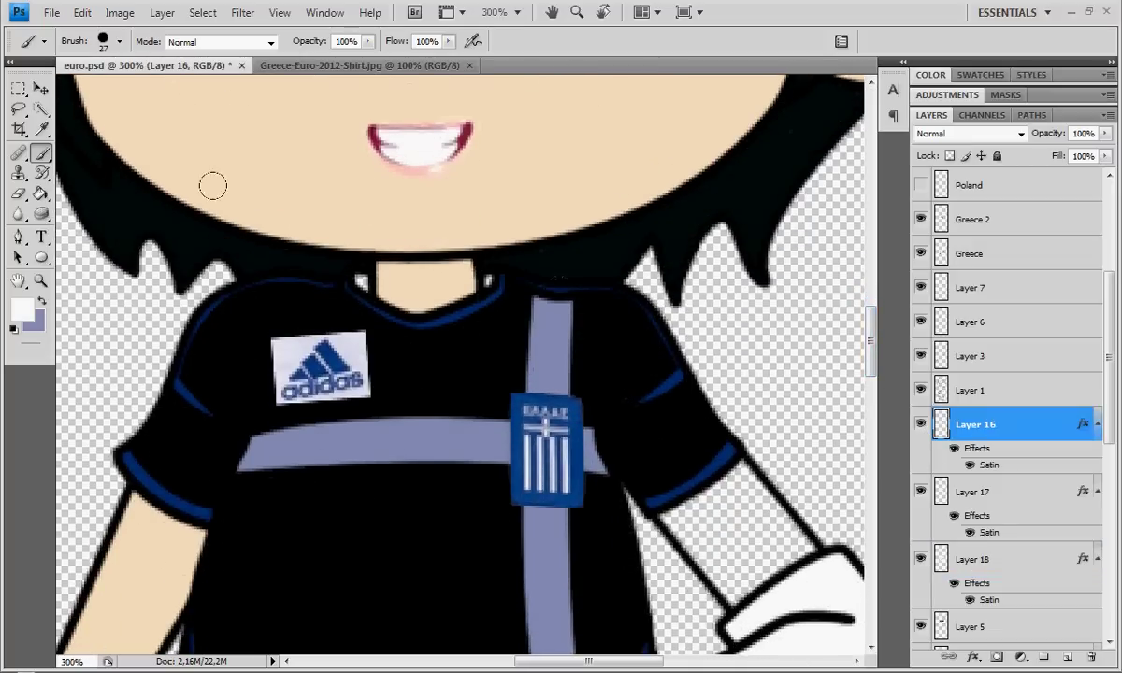
{"action": "left_click", "coordinate": [17, 193]}
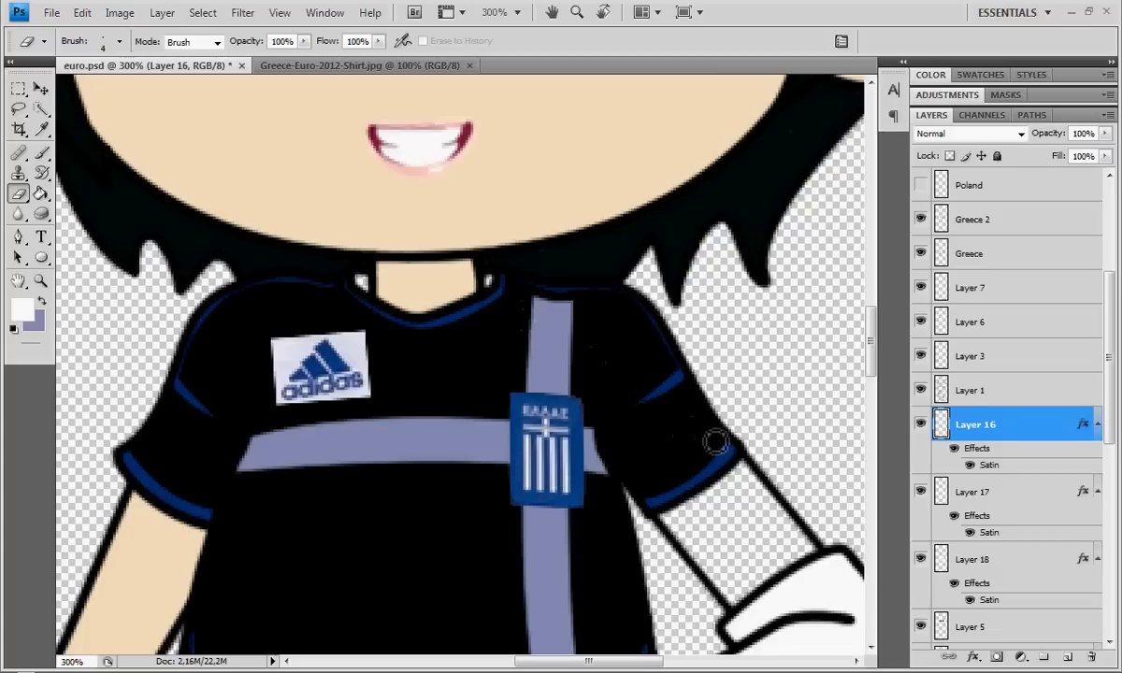
{"action": "key", "text": "alt+bracketleft"}
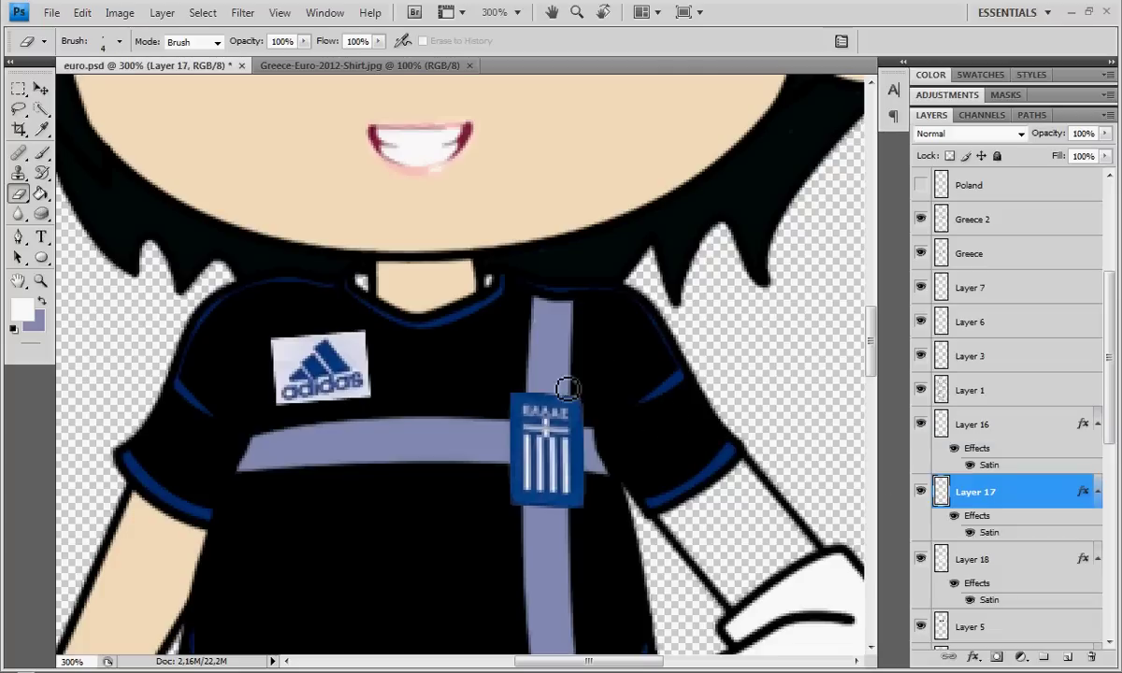
{"action": "left_click_drag", "start_coordinate": [526, 309], "coordinate": [570, 347]}
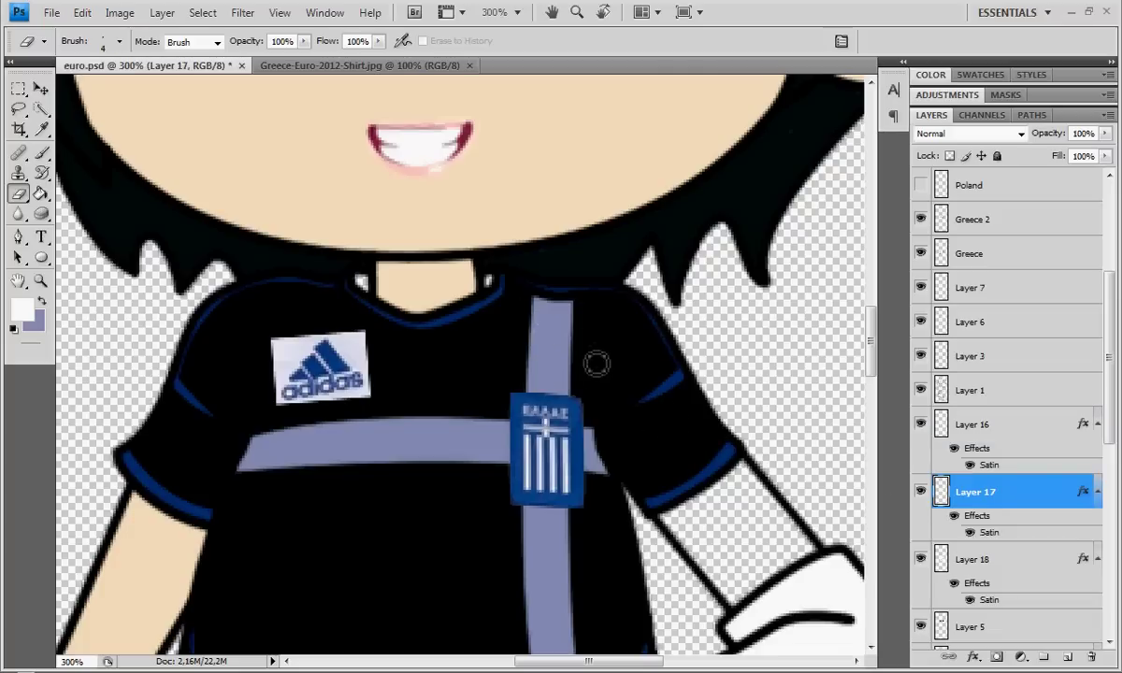
- Set Layer 18's Satin colour to pale blue-grey #d7d8e6
{"action": "left_click", "coordinate": [40, 280]}
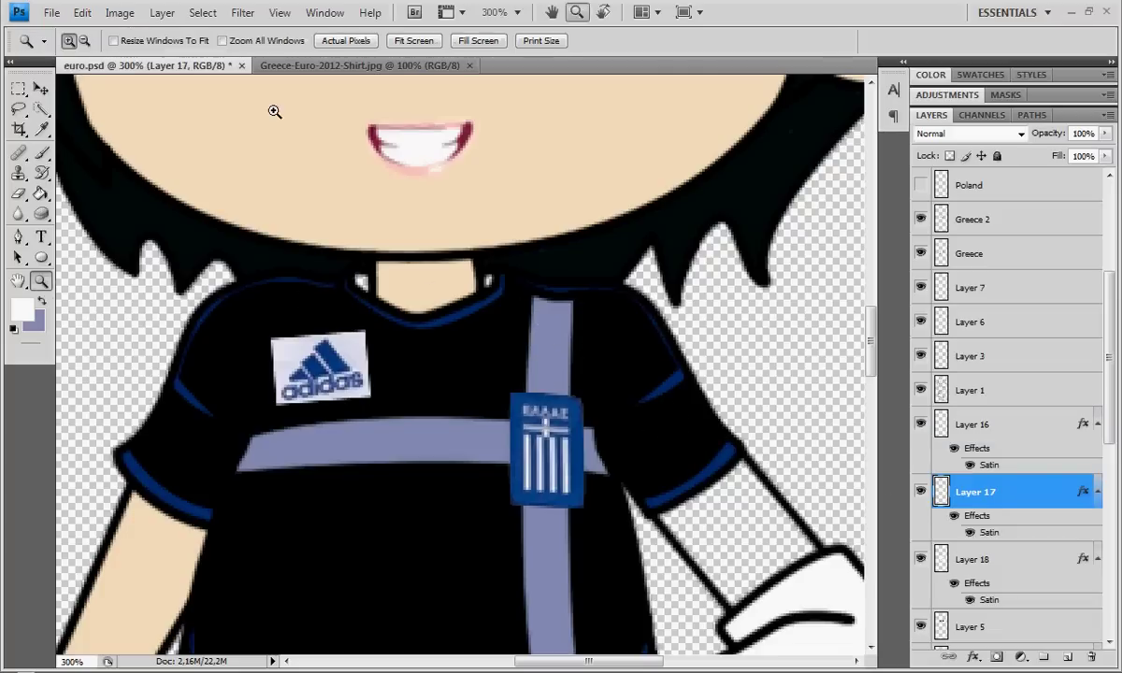
{"action": "left_click", "coordinate": [348, 41]}
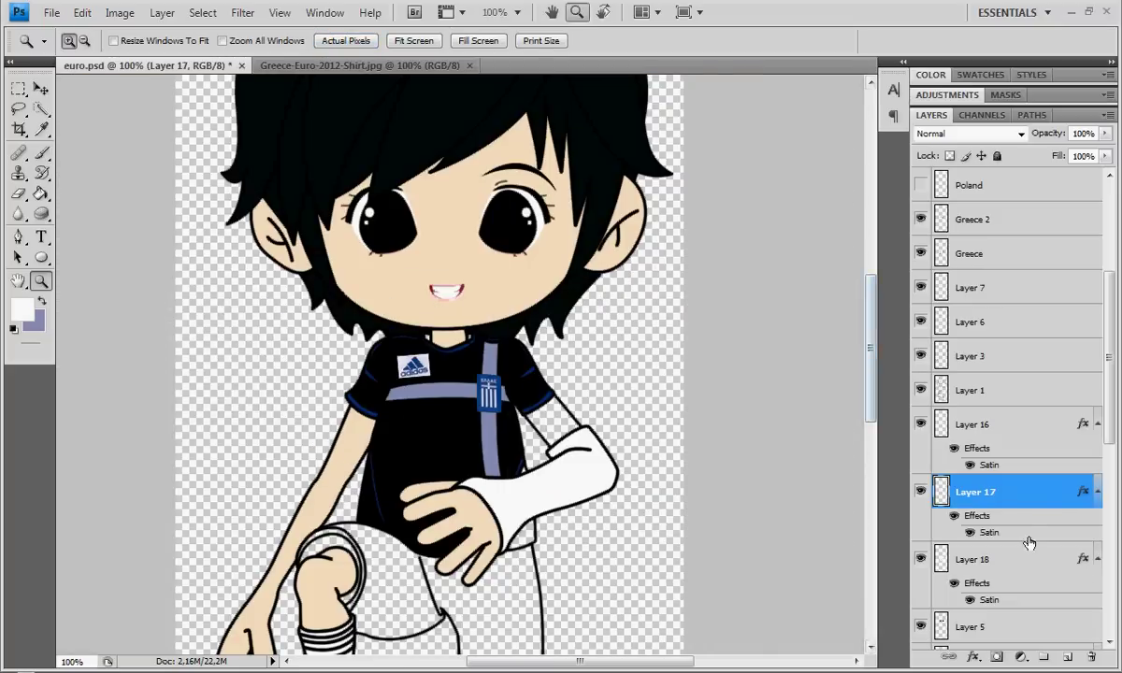
{"action": "left_click", "coordinate": [976, 576]}
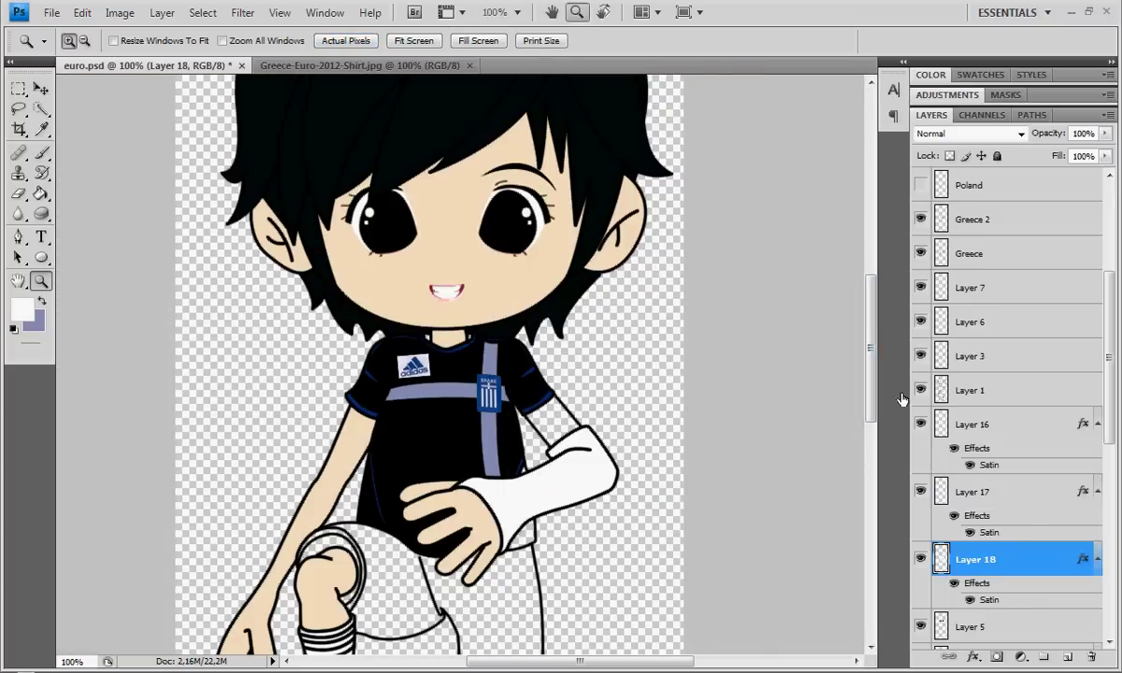
{"action": "double_click", "coordinate": [989, 600]}
{"action": "left_click", "coordinate": [987, 182]}
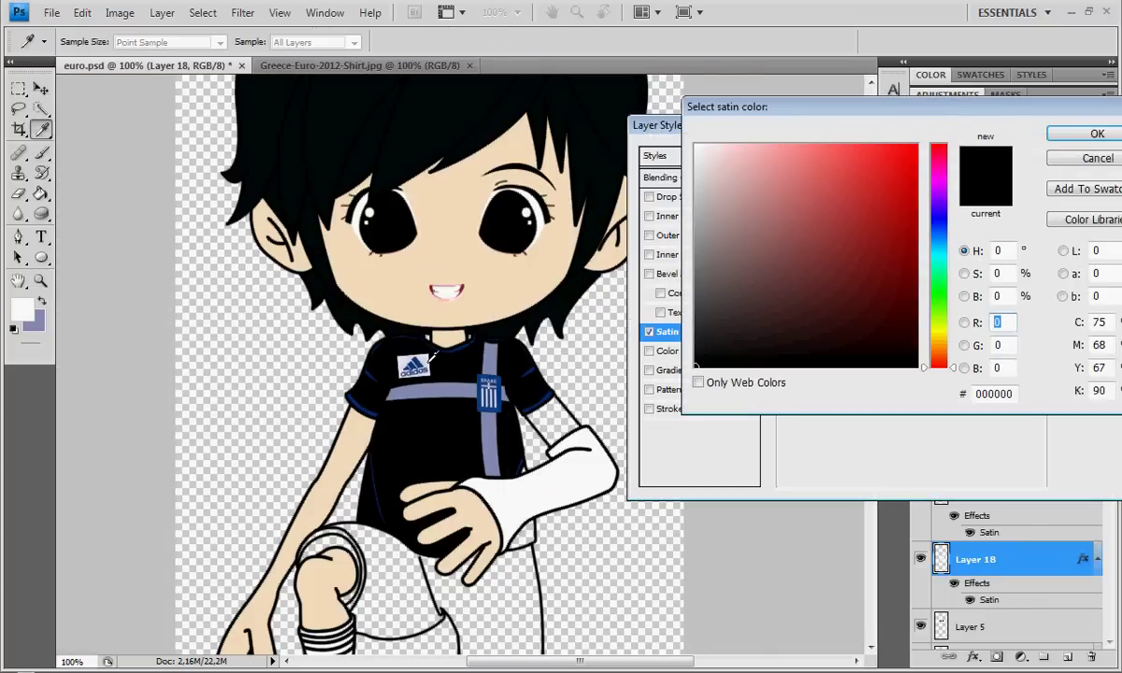
{"action": "left_click", "coordinate": [411, 365]}
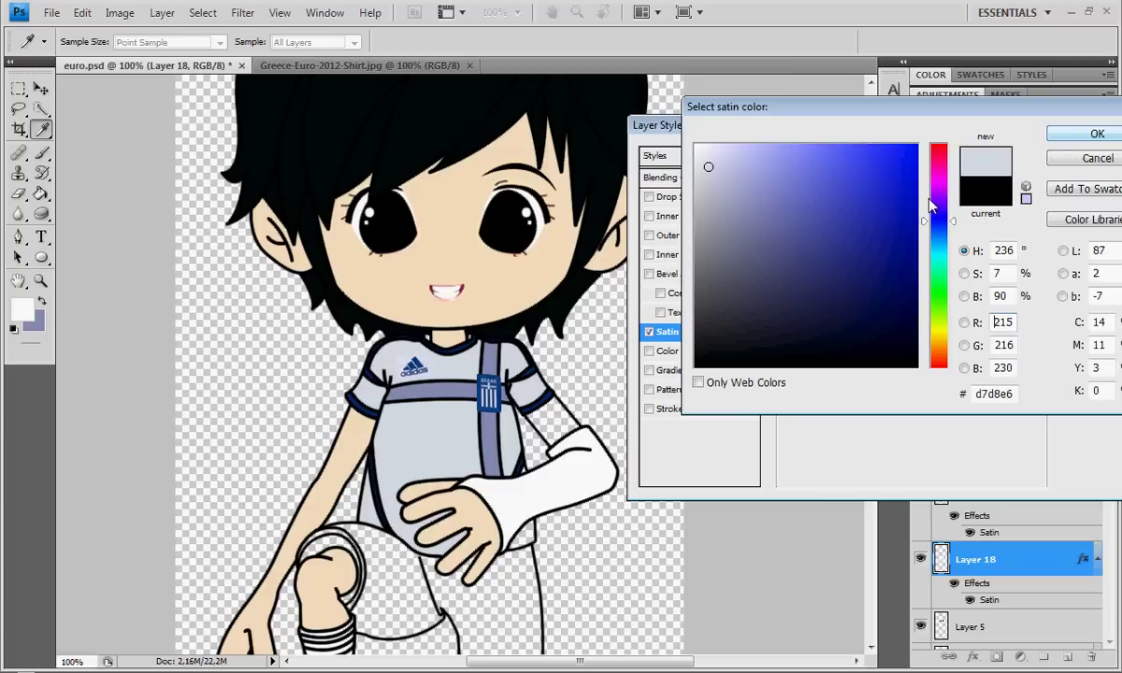
{"action": "left_click", "coordinate": [1094, 134]}
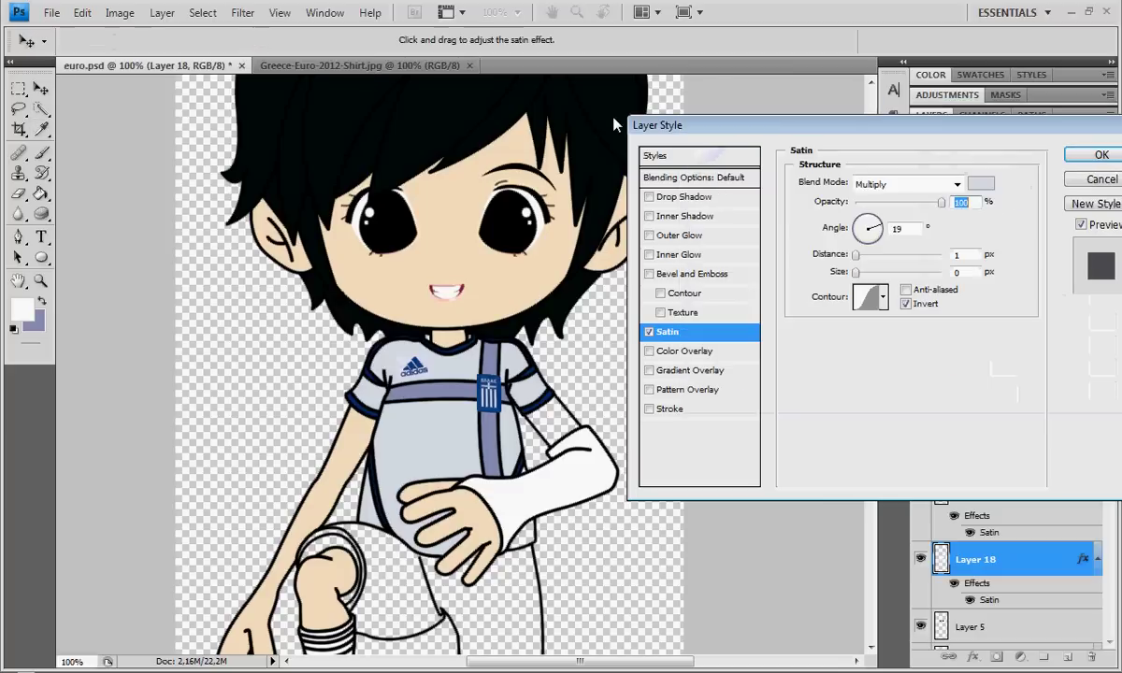
{"action": "key", "text": "Return"}
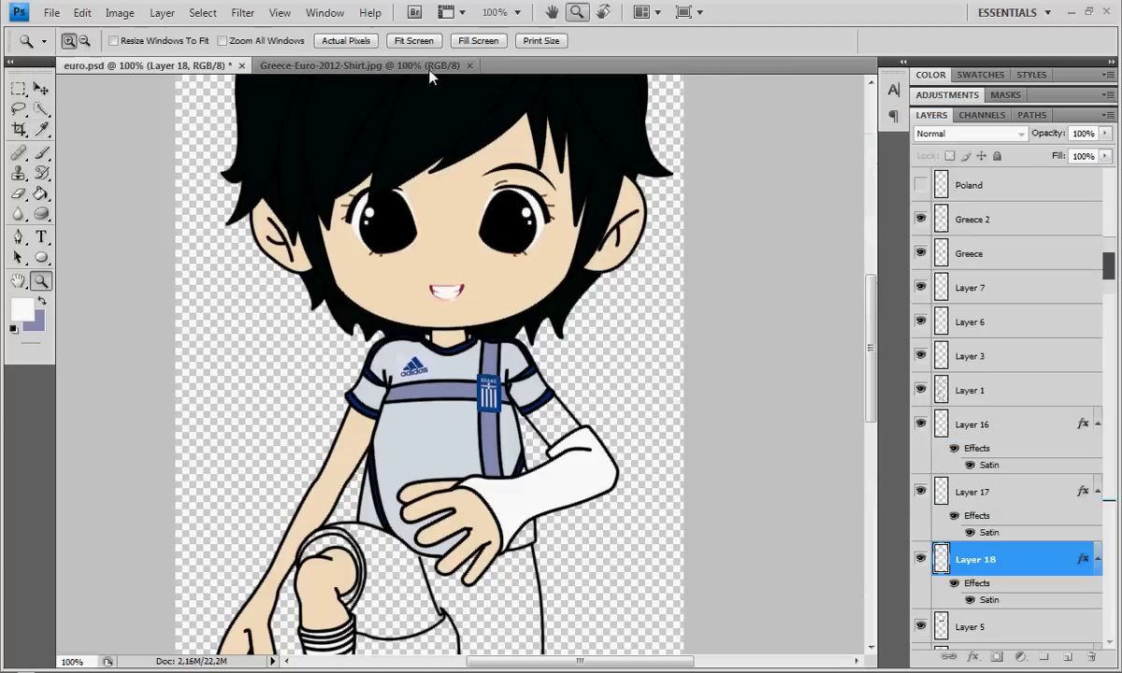
{"action": "left_click", "coordinate": [339, 67]}
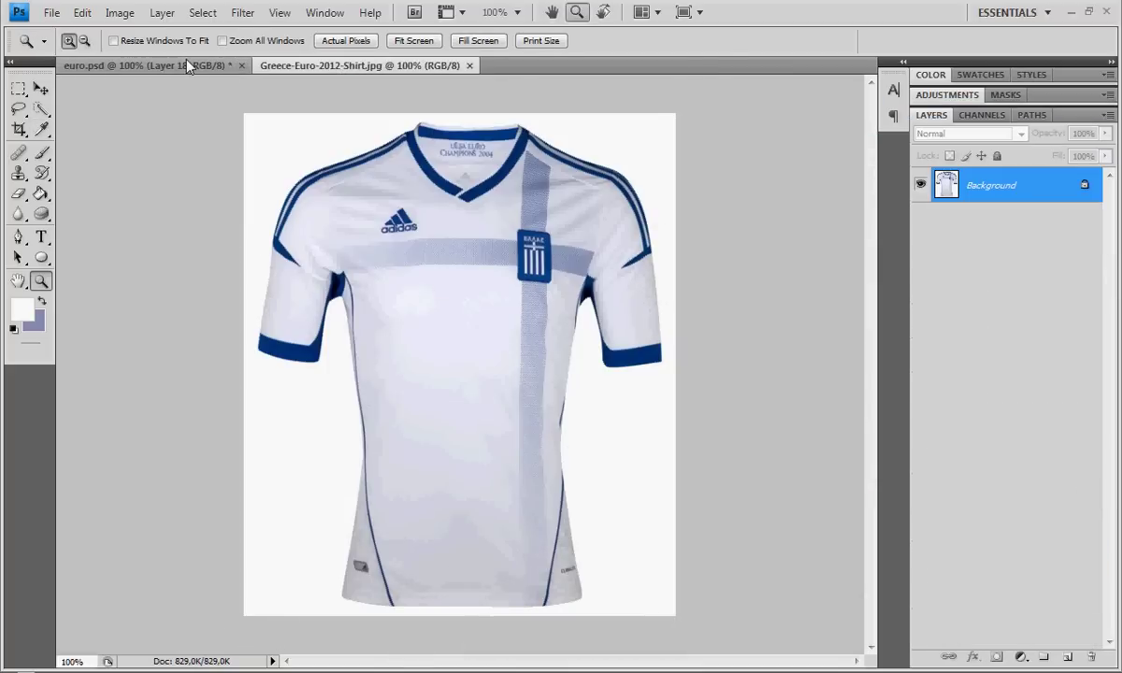
{"action": "left_click", "coordinate": [187, 64]}
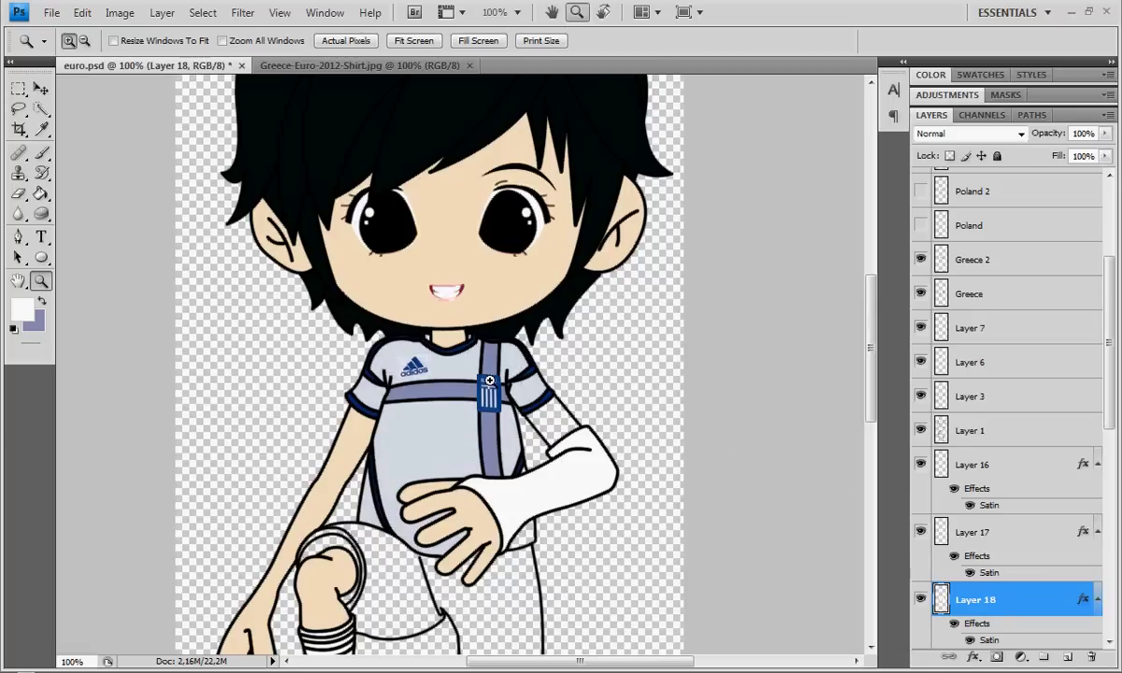
{"action": "left_click", "coordinate": [414, 40]}
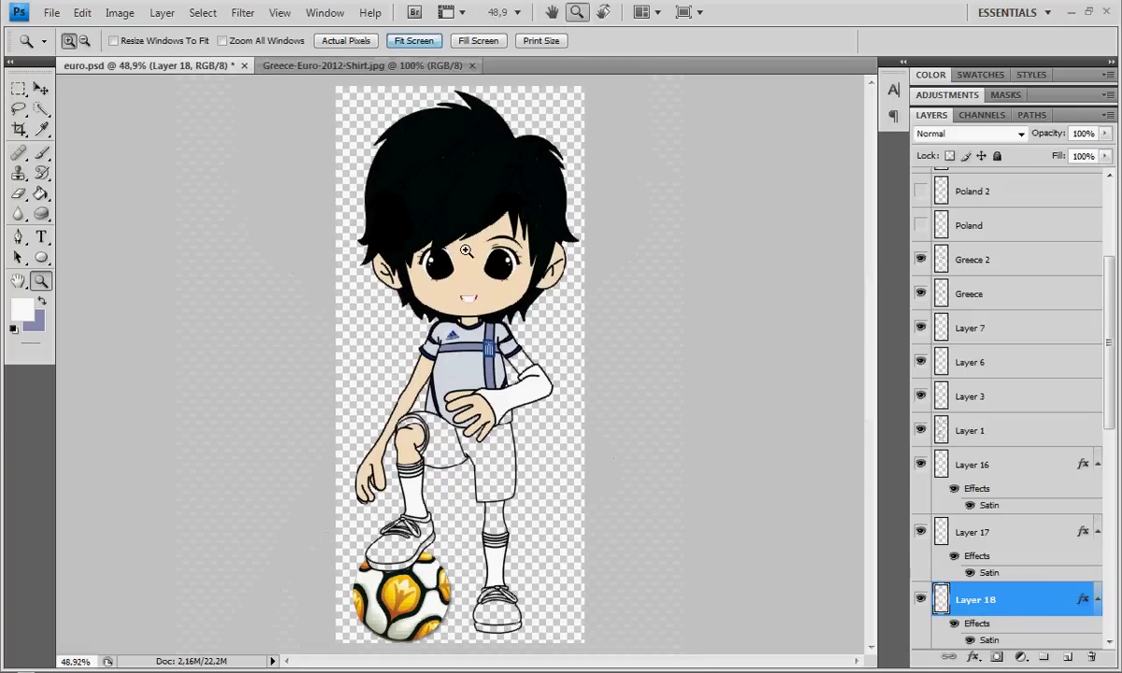
{"action": "left_click", "coordinate": [491, 355]}
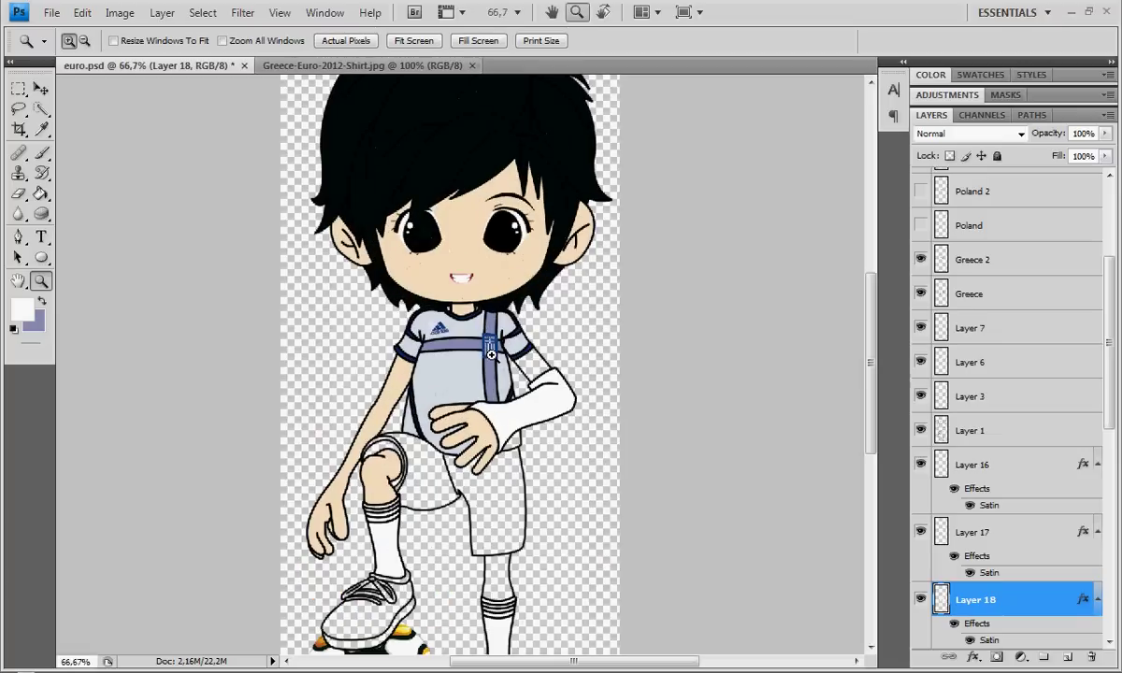
{"action": "right_click", "coordinate": [443, 300]}
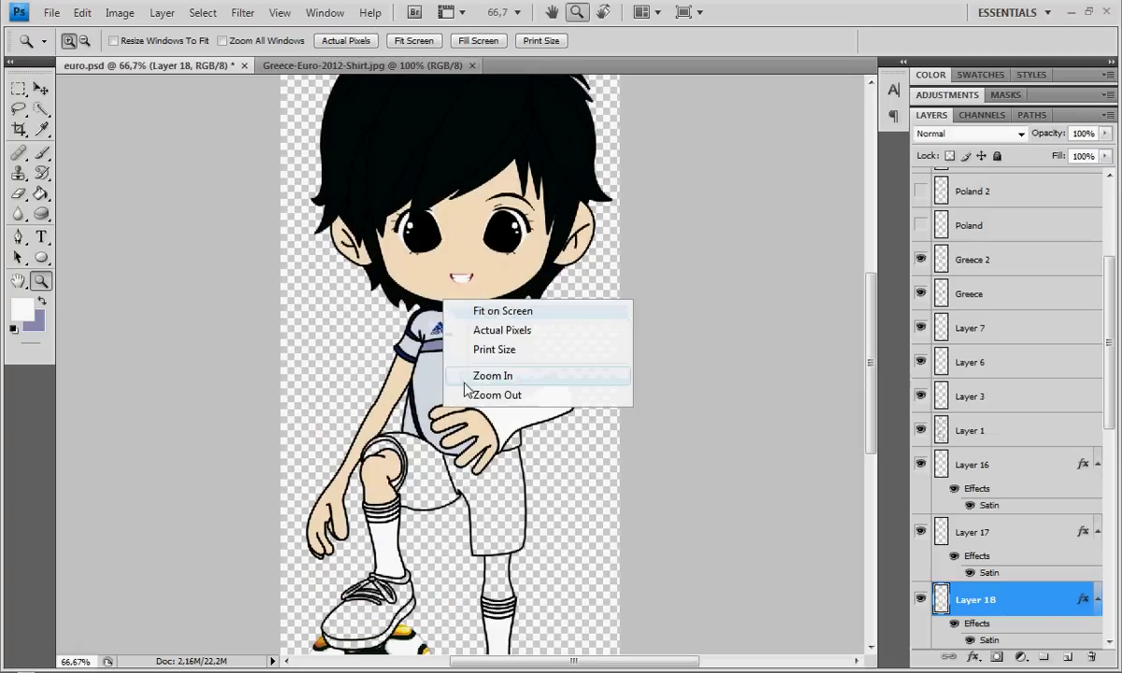
{"action": "left_click", "coordinate": [463, 387]}
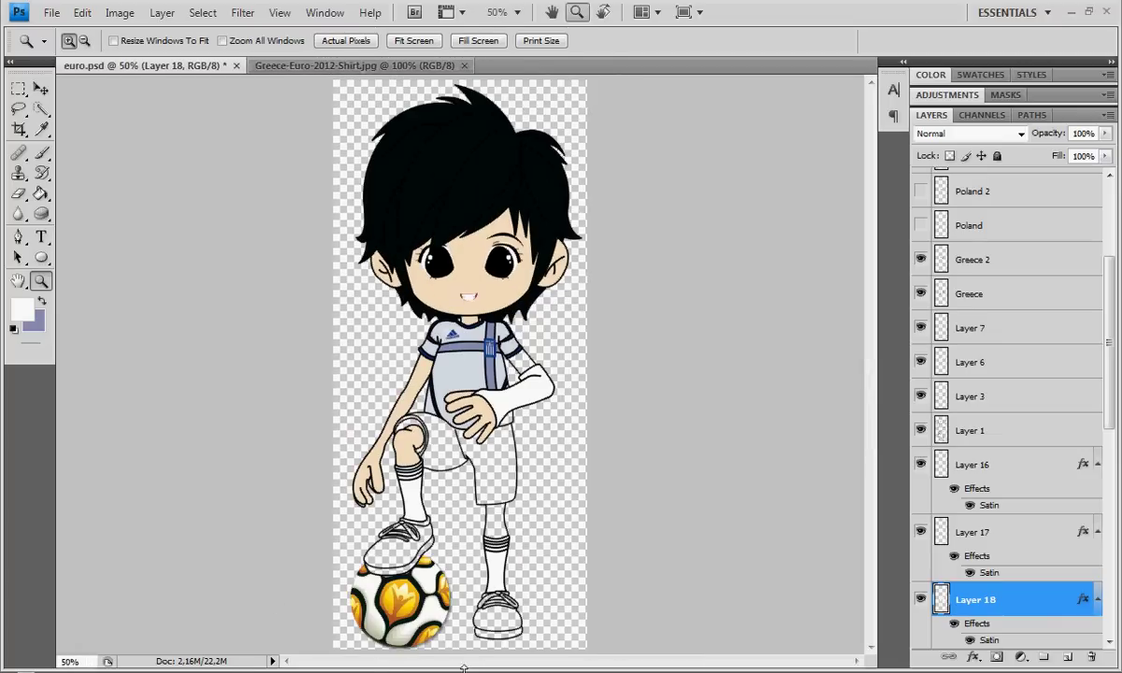